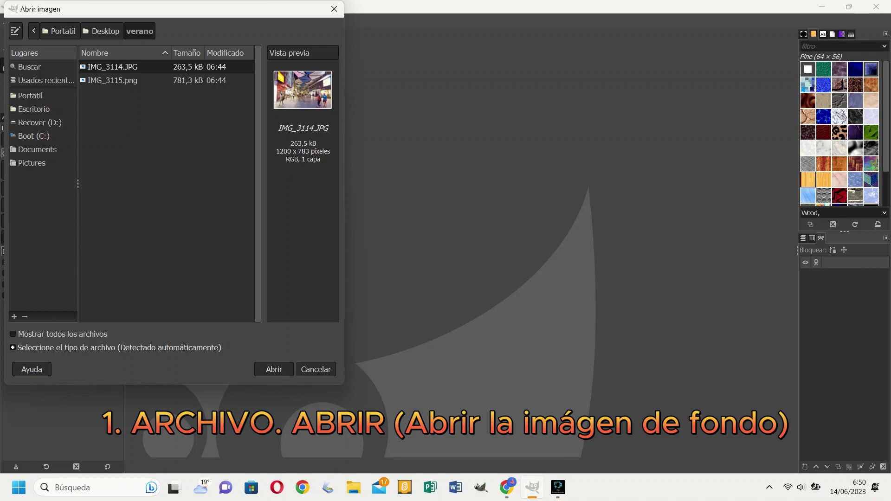
# Open IMG_3114.JPG as the background image and keep its embedded colour profile
pyautogui.click(274, 368)
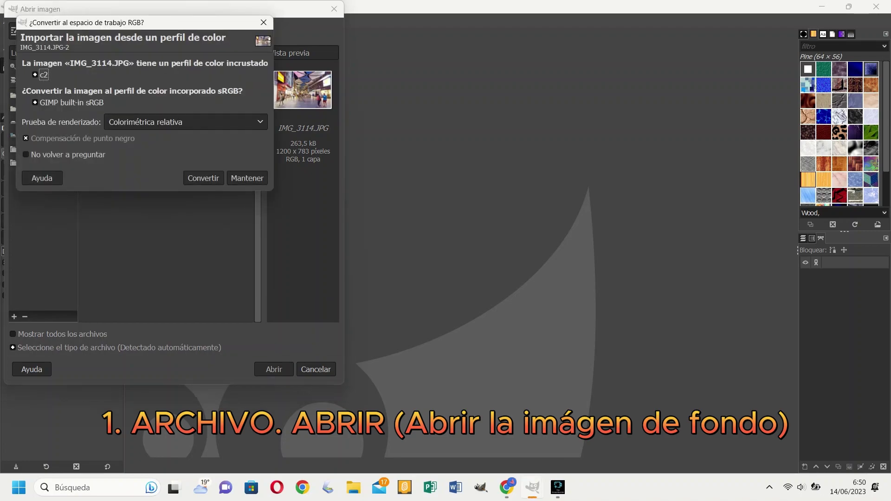
pyautogui.click(247, 178)
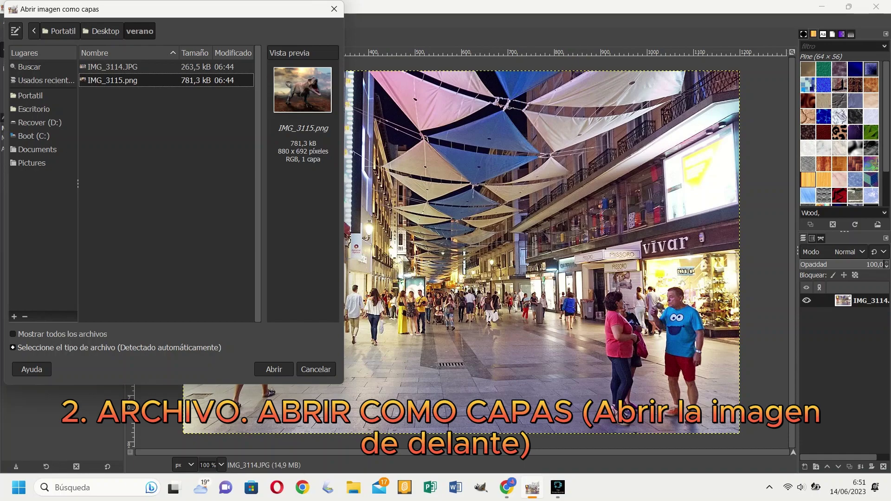
# Add IMG_3115.png to the image as a new layer and rename that layer DINOSAURIO
pyautogui.press('Return')
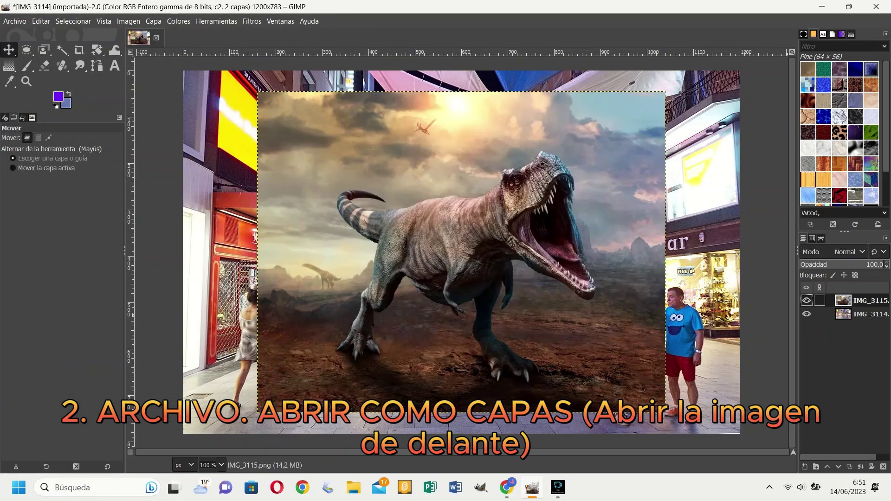
pyautogui.doubleClick(870, 301)
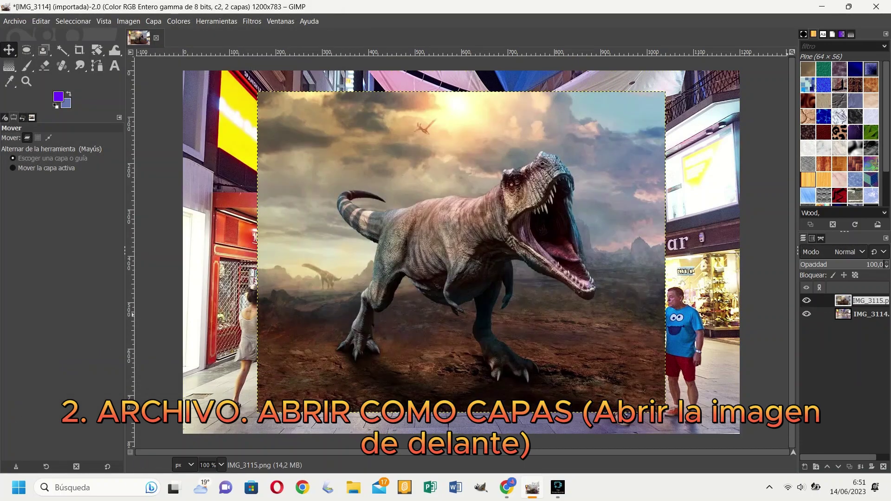
pyautogui.write('DINOSAUR')
pyautogui.press('Return')
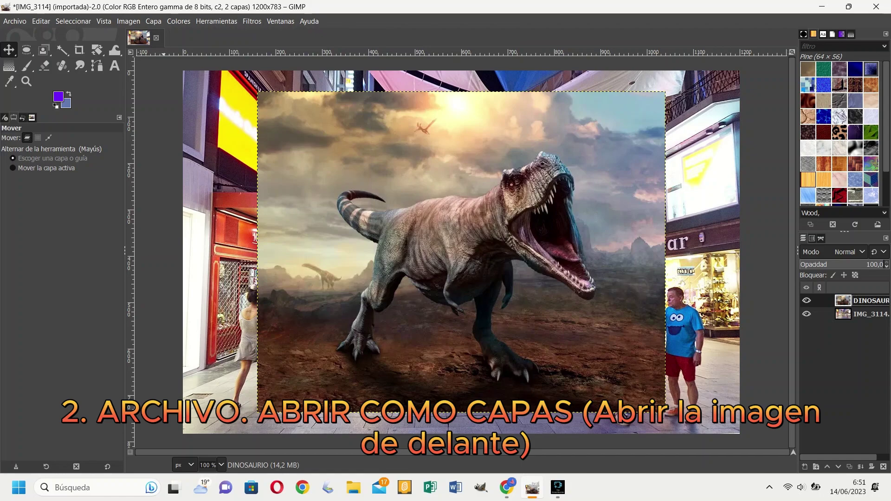
# With the intelligent scissors (Tijeras inteligentes), start outlining the dinosaur with points along its back, from mid-back up the neck
pyautogui.click(216, 21)
pyautogui.moveTo(247, 36)
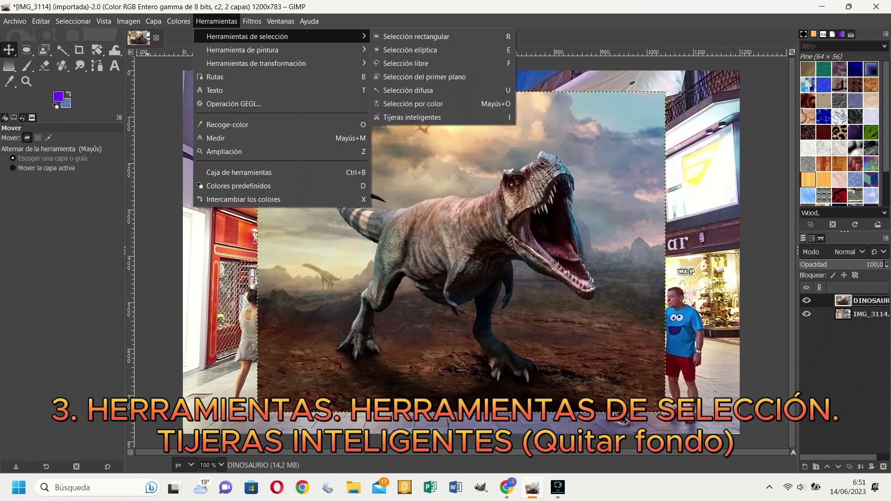
pyautogui.press('Down')
pyautogui.press('Down')
pyautogui.press('Down')
pyautogui.press('Down')
pyautogui.press('Down')
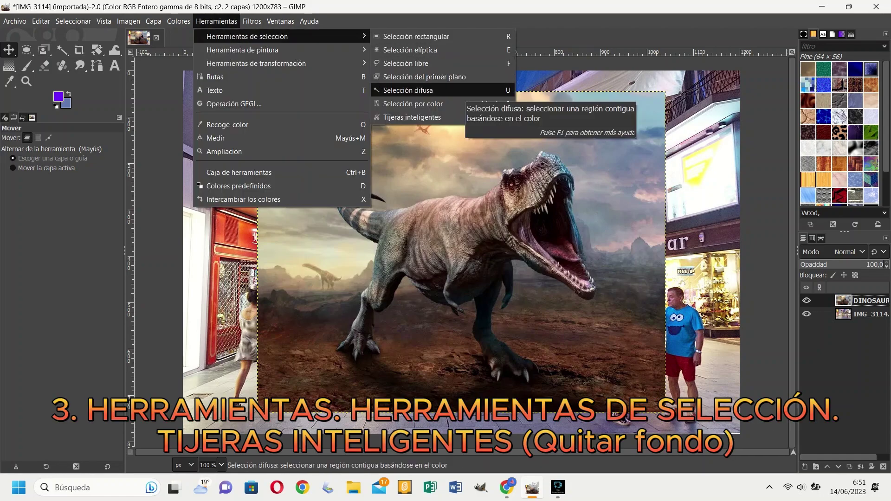
pyautogui.press('Up')
pyautogui.press('Up')
pyautogui.press('Up')
pyautogui.press('Up')
pyautogui.press('Down')
pyautogui.press('Down')
pyautogui.press('Down')
pyautogui.press('Down')
pyautogui.press('Up')
pyautogui.press('Up')
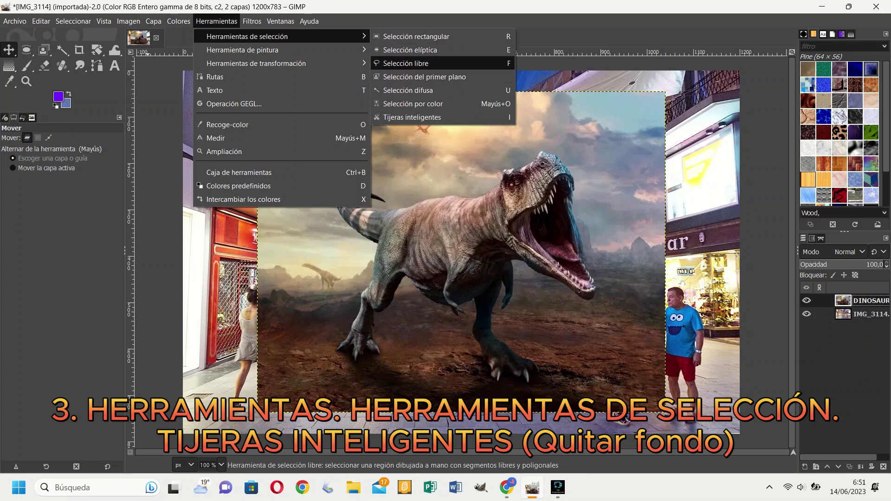
pyautogui.press('Down')
pyautogui.press('Down')
pyautogui.press('Down')
pyautogui.press('Down')
pyautogui.click(449, 120)
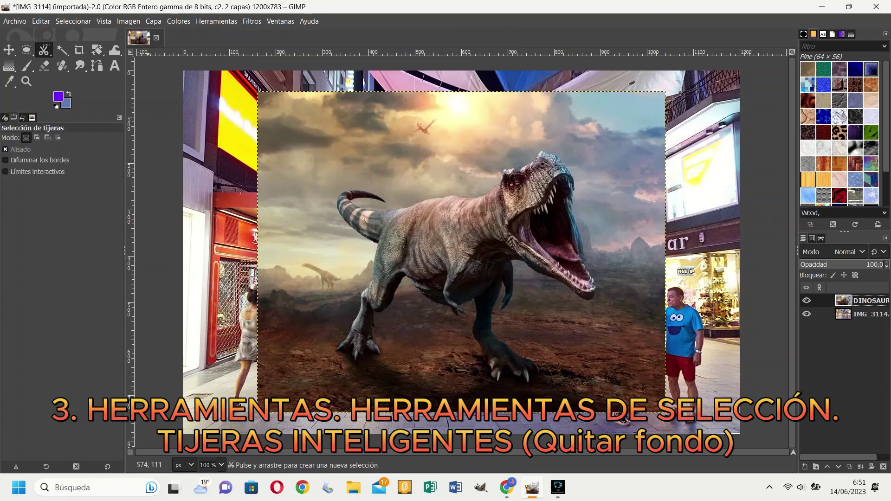
pyautogui.scroll(3, 418, 208)
pyautogui.click(428, 188)
pyautogui.click(458, 180)
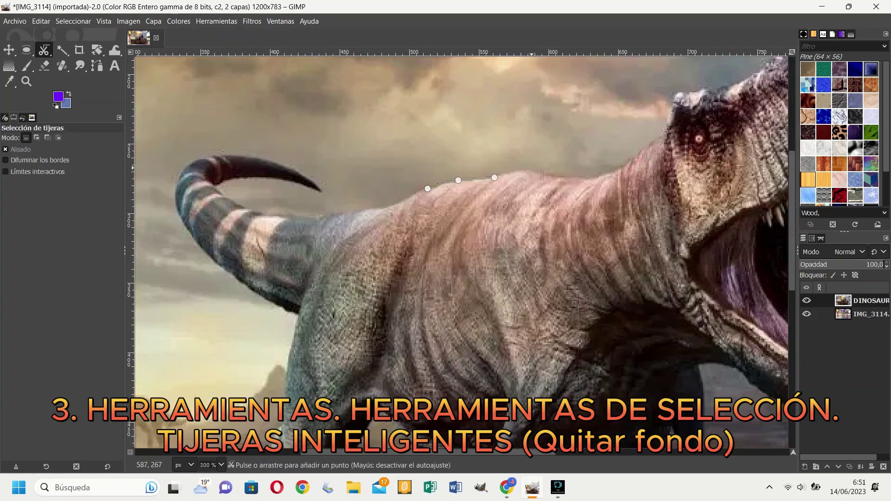
pyautogui.click(532, 169)
pyautogui.click(585, 179)
pyautogui.click(603, 176)
pyautogui.click(618, 169)
pyautogui.click(632, 159)
pyautogui.click(637, 152)
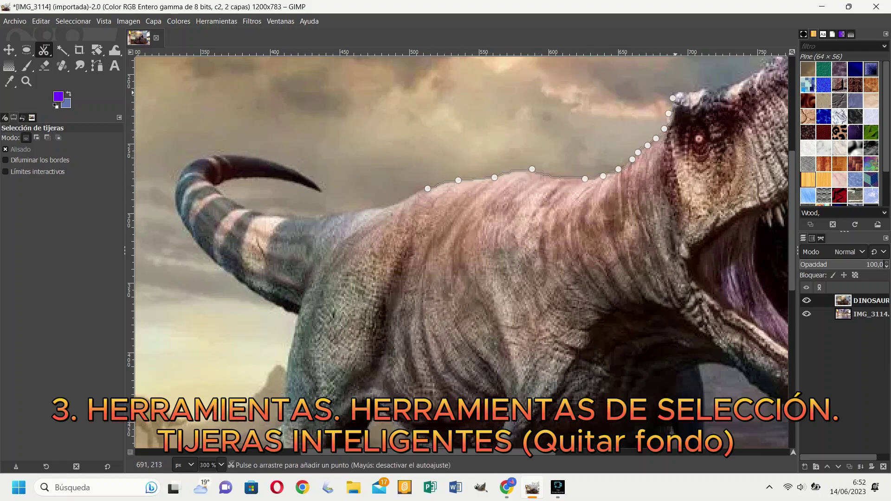
# Continue the scissors outline across the brow and along the upper edge of the head to the tip of the snout
pyautogui.click(677, 90)
pyautogui.click(710, 90)
pyautogui.moveTo(710, 90); pyautogui.dragTo(445, 286)
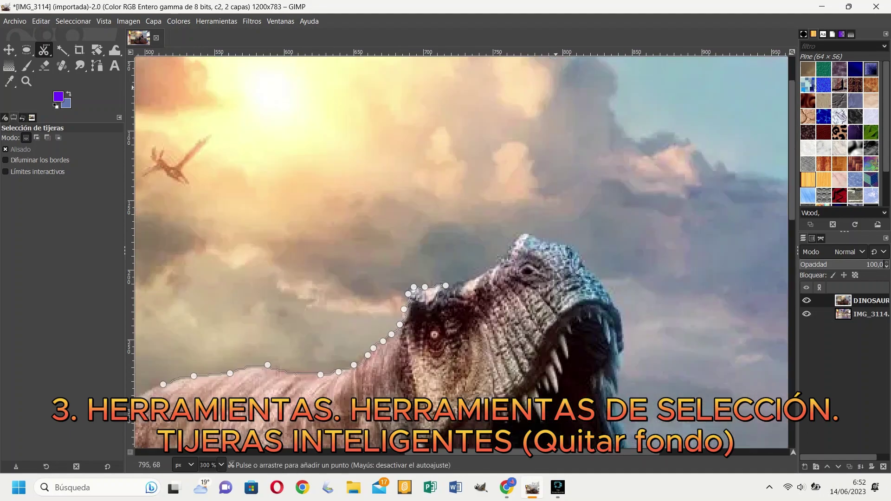
pyautogui.click(478, 274)
pyautogui.click(495, 259)
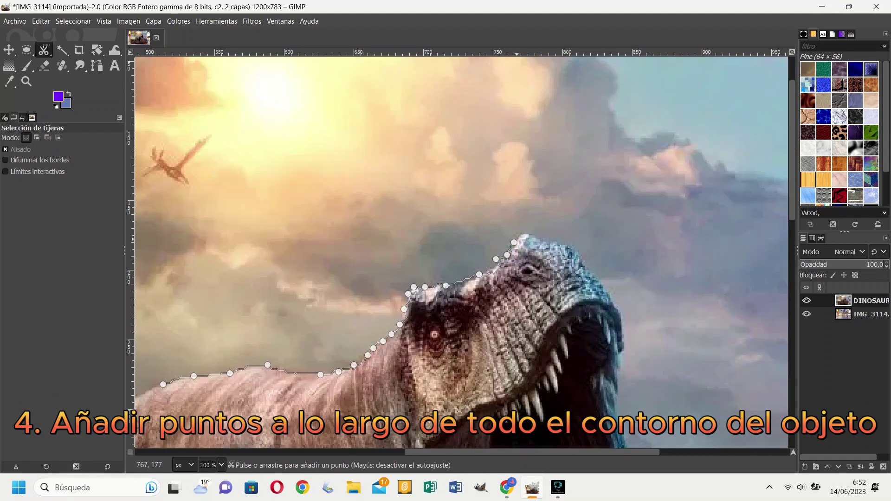
pyautogui.click(520, 234)
pyautogui.click(529, 234)
# Extend the outline from the snout tip around the front of the upper jaw and down to the open mouth's outer edge
pyautogui.click(583, 262)
pyautogui.click(609, 291)
pyautogui.click(616, 310)
pyautogui.click(623, 328)
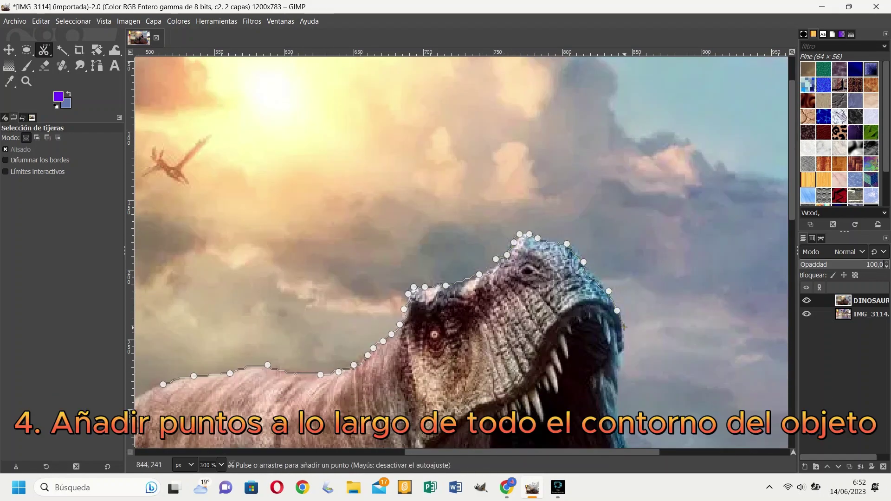
pyautogui.click(622, 345)
pyautogui.click(623, 366)
pyautogui.click(619, 395)
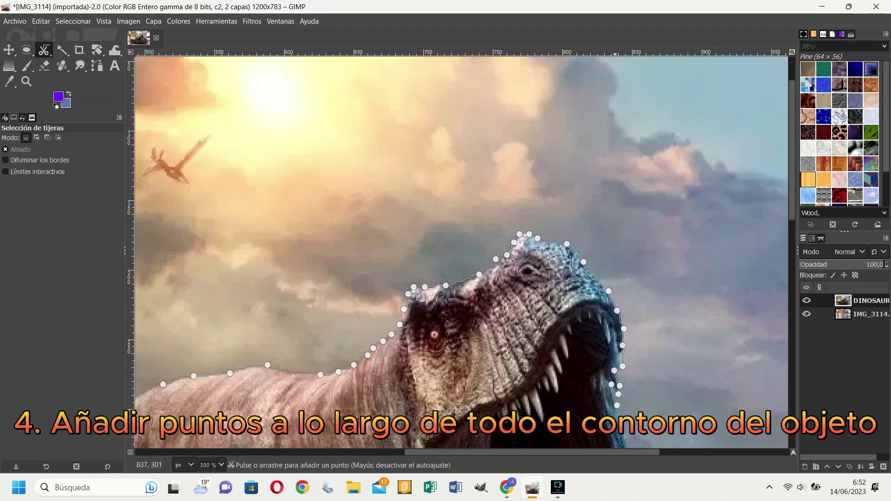
pyautogui.click(614, 412)
pyautogui.click(609, 409)
pyautogui.scroll(-3, 611, 409)
pyautogui.click(621, 136)
pyautogui.click(630, 167)
pyautogui.click(640, 192)
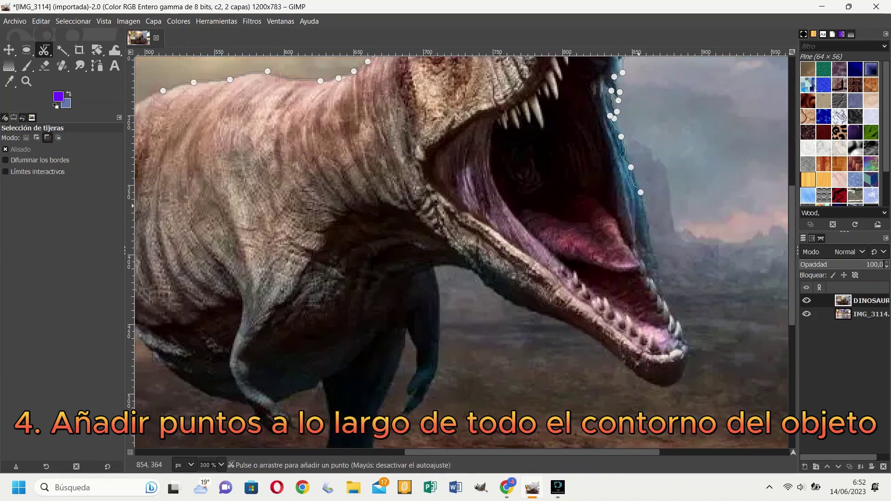
pyautogui.hotkey('ctrl', 'z')
pyautogui.hotkey('ctrl', 'z')
# Add closely spaced outline points down the outer edge of the open mouth to the front teeth of the lower jaw
pyautogui.click(629, 162)
pyautogui.click(633, 170)
pyautogui.click(636, 182)
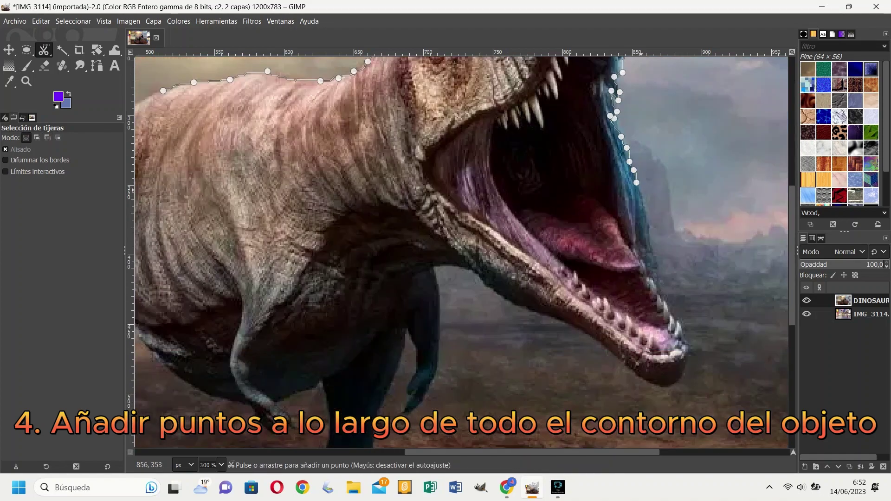
pyautogui.click(649, 227)
pyautogui.click(651, 238)
pyautogui.click(655, 256)
pyautogui.click(657, 271)
pyautogui.click(659, 288)
pyautogui.click(663, 300)
pyautogui.click(669, 306)
pyautogui.click(681, 324)
pyautogui.click(685, 341)
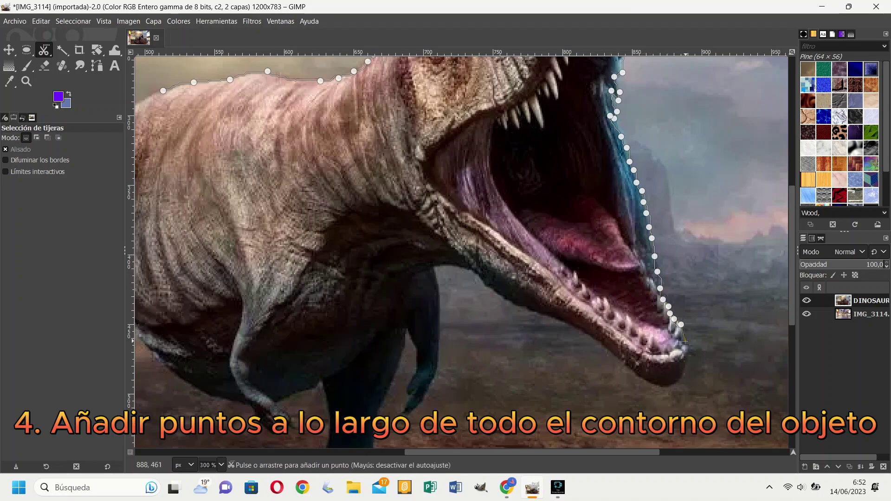
# Trace the outline around the rounded tip of the lower jaw to its underside
pyautogui.click(691, 347)
pyautogui.click(686, 360)
pyautogui.click(685, 368)
pyautogui.click(683, 373)
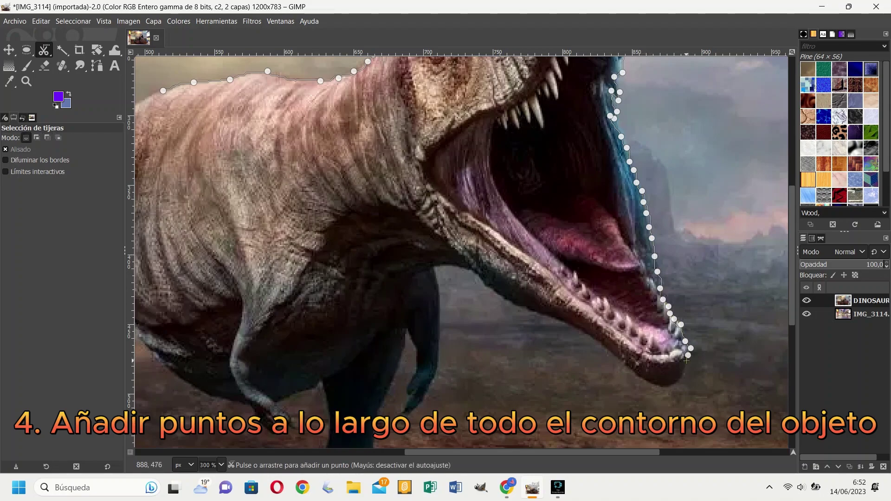
pyautogui.click(679, 378)
pyautogui.click(677, 382)
pyautogui.click(670, 386)
pyautogui.click(665, 387)
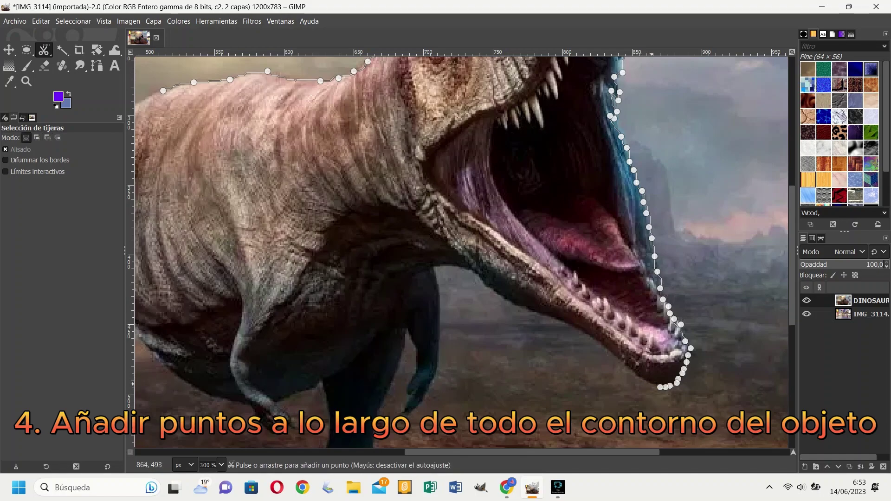
# Trace the underside of the lower jaw with outline points, from the chin back to the throat
pyautogui.click(653, 385)
pyautogui.click(633, 371)
pyautogui.click(607, 350)
pyautogui.click(598, 343)
pyautogui.click(589, 334)
pyautogui.click(581, 330)
pyautogui.click(571, 327)
pyautogui.click(557, 320)
pyautogui.click(549, 318)
pyautogui.click(536, 314)
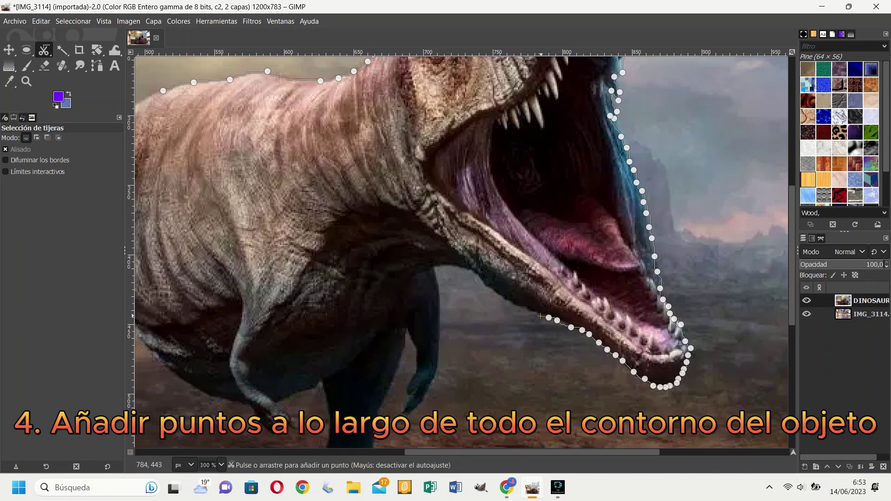
pyautogui.click(525, 310)
pyautogui.click(508, 302)
pyautogui.click(499, 298)
pyautogui.click(474, 270)
pyautogui.click(462, 266)
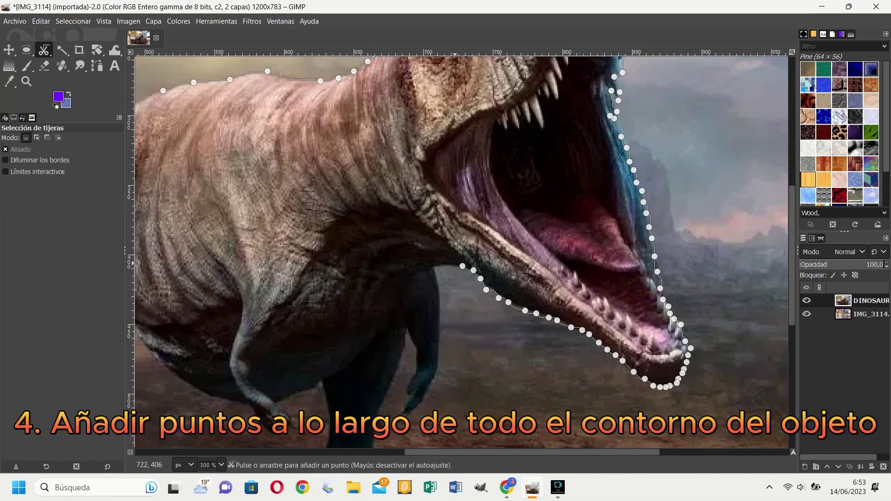
# Carry the outline from the throat to the far arm and down the arm's front edge to the claws
pyautogui.click(450, 267)
pyautogui.click(433, 264)
pyautogui.click(432, 276)
pyautogui.click(436, 287)
pyautogui.click(438, 298)
pyautogui.click(439, 309)
pyautogui.click(440, 319)
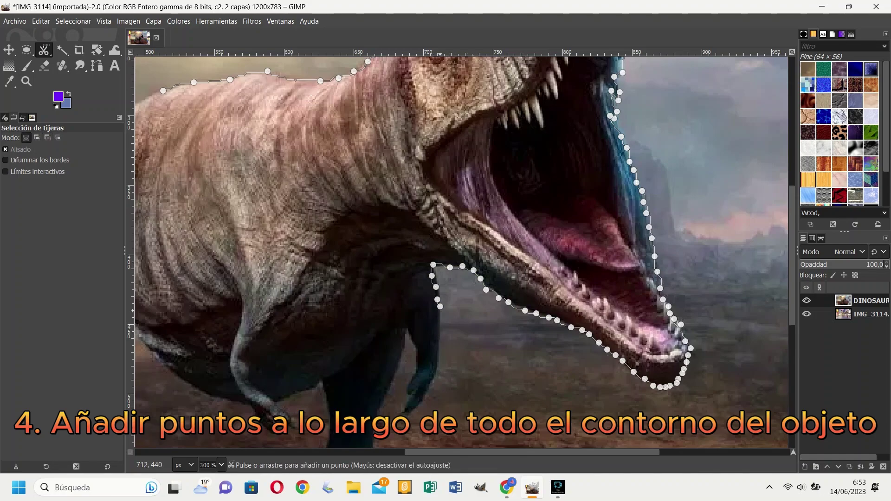
pyautogui.click(439, 329)
pyautogui.click(439, 340)
pyautogui.click(438, 351)
pyautogui.click(438, 362)
pyautogui.click(437, 371)
pyautogui.click(432, 383)
pyautogui.click(429, 390)
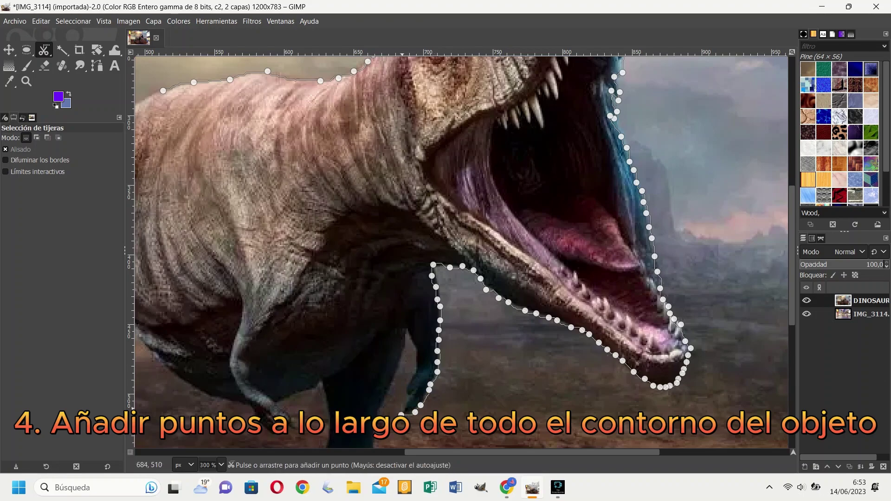
# Outline the gap between the far arm and the front leg, up the arm's inner edge and down the upper leg
pyautogui.click(419, 364)
pyautogui.click(415, 348)
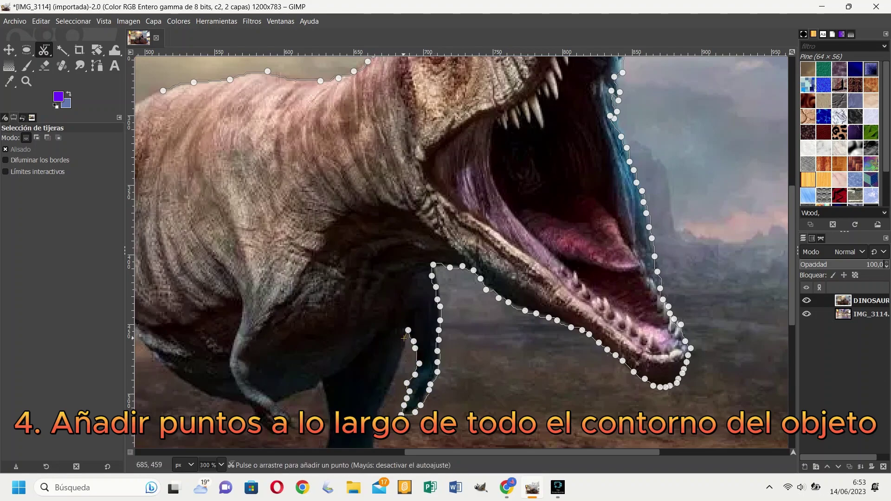
pyautogui.click(408, 330)
pyautogui.click(403, 338)
pyautogui.click(402, 351)
pyautogui.click(399, 358)
pyautogui.click(396, 375)
# Continue the outline down the front edge of the front leg to the ankle
pyautogui.scroll(-5, 385, 371)
pyautogui.click(389, 195)
pyautogui.click(383, 205)
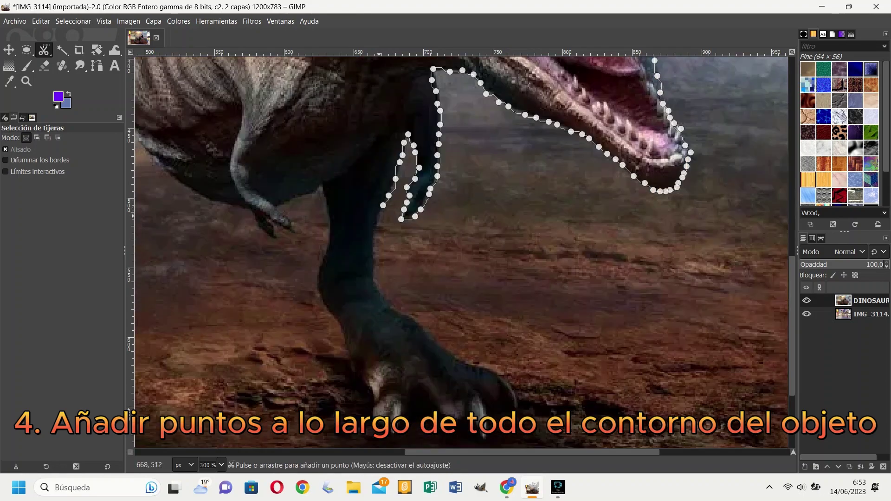
pyautogui.click(373, 248)
pyautogui.click(372, 282)
pyautogui.click(380, 297)
pyautogui.click(398, 310)
pyautogui.click(414, 321)
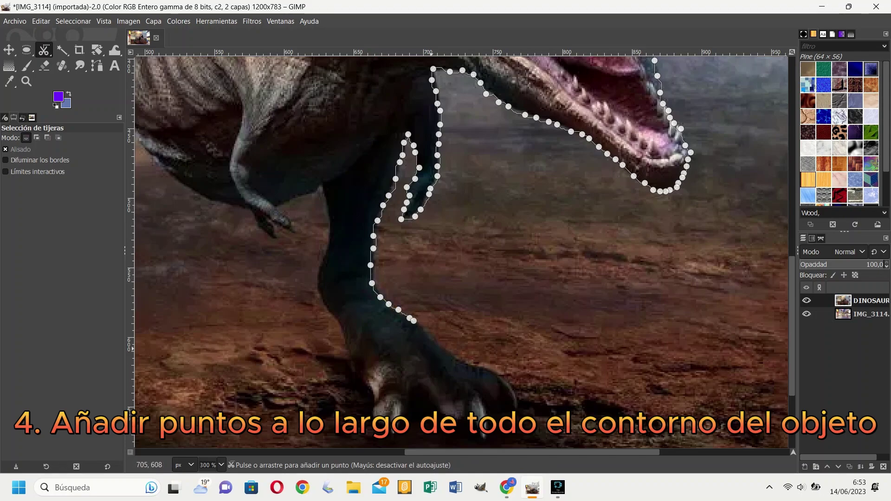
# Outline the upper side of the front foot down to the tip of the foremost toe
pyautogui.click(441, 347)
pyautogui.click(462, 358)
pyautogui.click(490, 369)
pyautogui.scroll(-3, 491, 371)
pyautogui.click(498, 229)
pyautogui.click(511, 243)
pyautogui.click(514, 265)
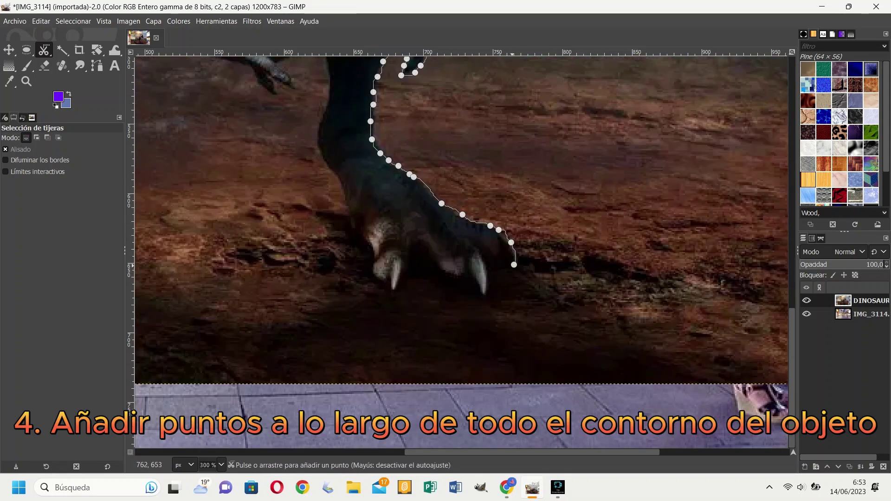
# Trace the underside of the front foot back to the heel, following the contours of both visible claws
pyautogui.click(504, 268)
pyautogui.click(491, 268)
pyautogui.click(484, 267)
pyautogui.click(487, 278)
pyautogui.click(483, 294)
pyautogui.click(477, 282)
pyautogui.click(470, 270)
pyautogui.click(453, 276)
pyautogui.click(430, 268)
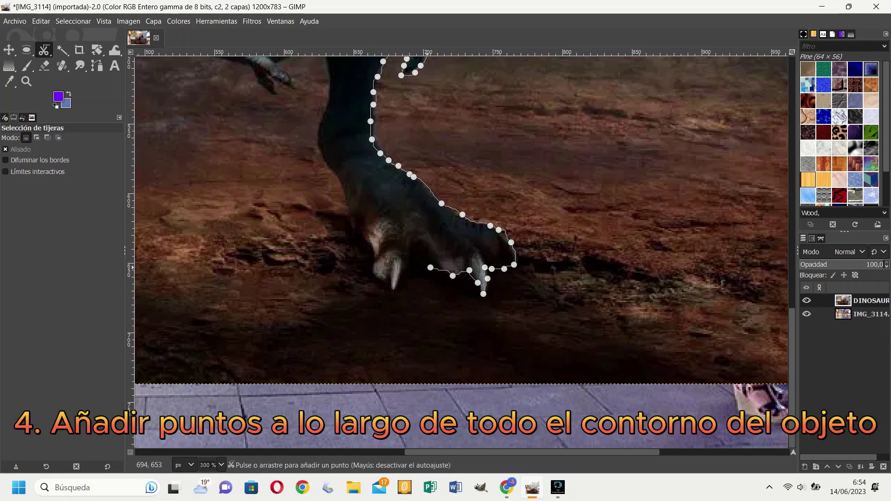
pyautogui.click(390, 272)
pyautogui.click(382, 277)
pyautogui.click(369, 270)
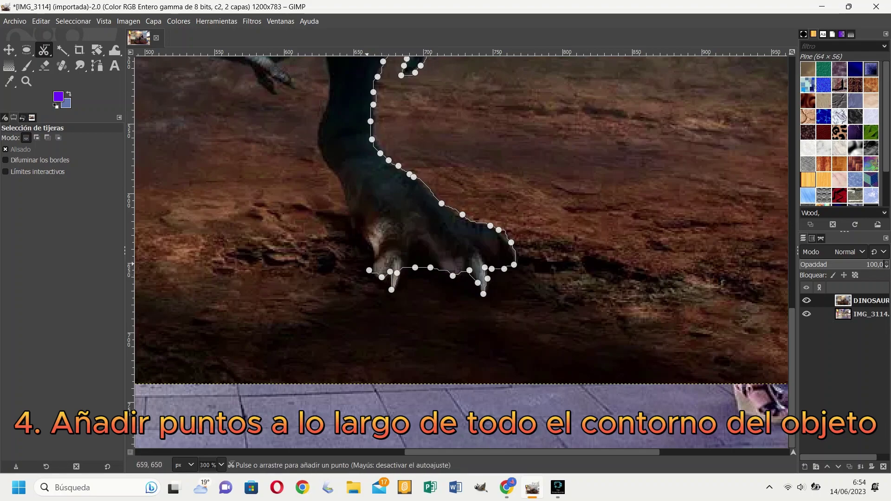
# Outline the rear edge of the front leg from the heel up to the belly
pyautogui.click(352, 223)
pyautogui.click(350, 207)
pyautogui.click(347, 194)
pyautogui.click(346, 186)
pyautogui.click(324, 110)
pyautogui.click(330, 93)
pyautogui.scroll(1, 330, 93)
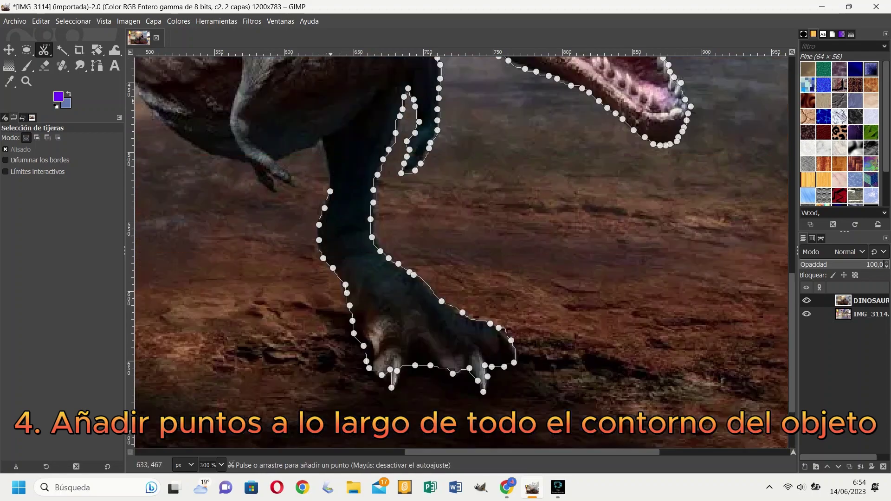
pyautogui.click(324, 158)
pyautogui.click(320, 137)
# Extend the outline along the belly to the near arm's hand and trace around its claws
pyautogui.click(313, 143)
pyautogui.click(285, 155)
pyautogui.click(273, 160)
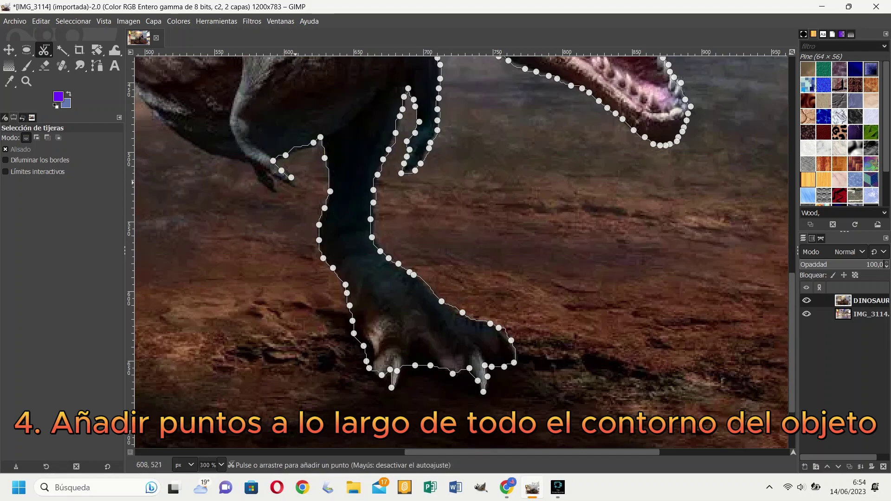
pyautogui.click(273, 189)
pyautogui.click(277, 192)
pyautogui.click(256, 178)
pyautogui.click(254, 165)
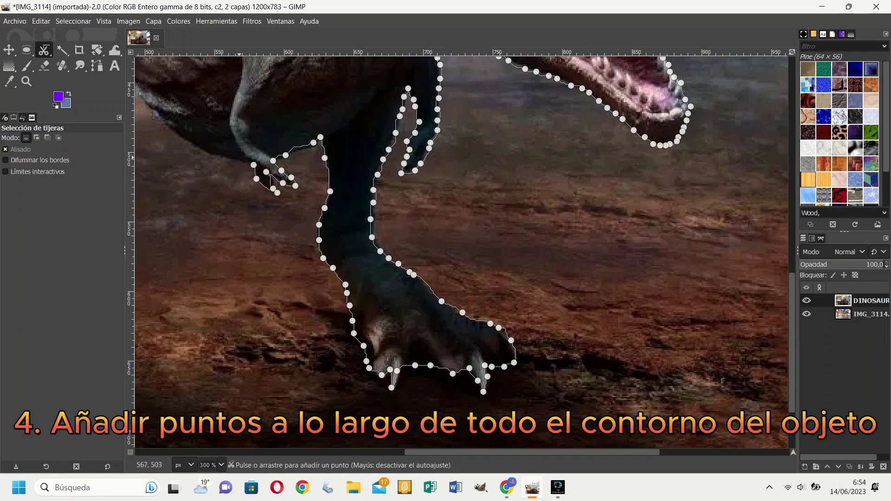
# Continue the scissors outline from the near hand along the belly to the crotch beside the rear thigh
pyautogui.click(202, 148)
pyautogui.hscroll(-10, 403, 228)
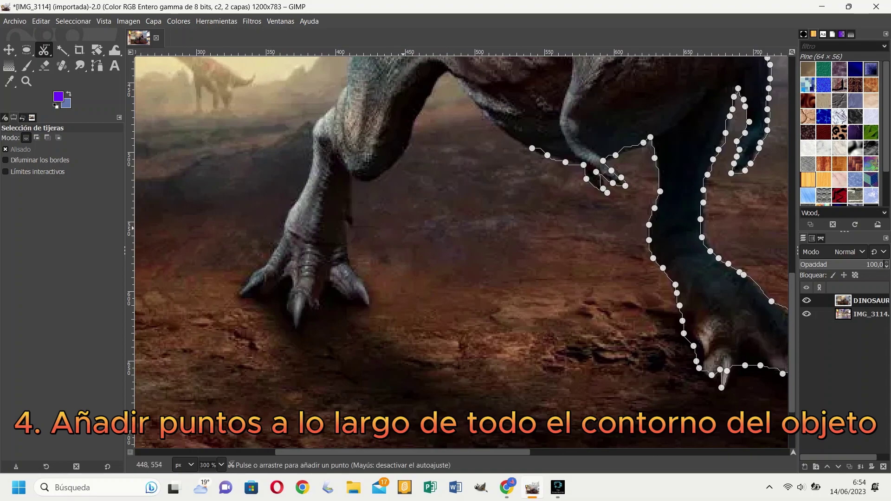
pyautogui.click(495, 127)
pyautogui.click(472, 100)
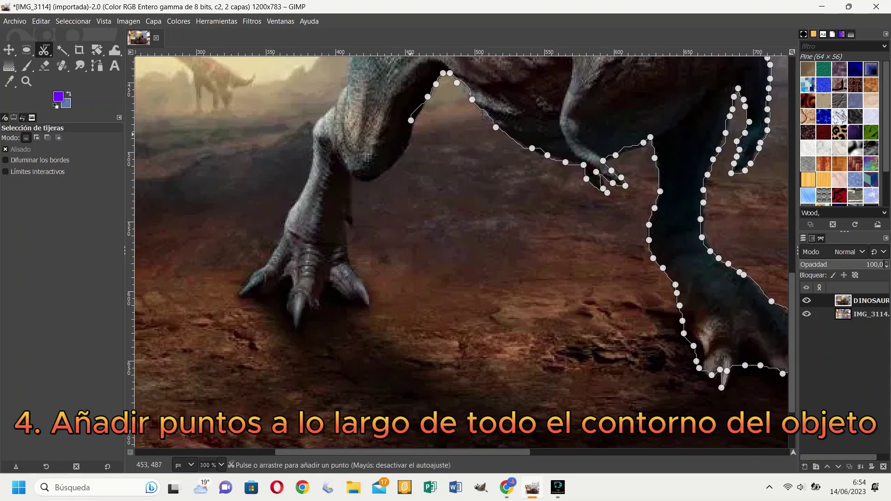
# Outline the inner edge of the rear leg from the thigh around the knee to the upper shin
pyautogui.hotkey('ctrl', 'z')
pyautogui.click(387, 170)
pyautogui.click(376, 176)
pyautogui.click(363, 181)
pyautogui.click(352, 214)
pyautogui.click(351, 226)
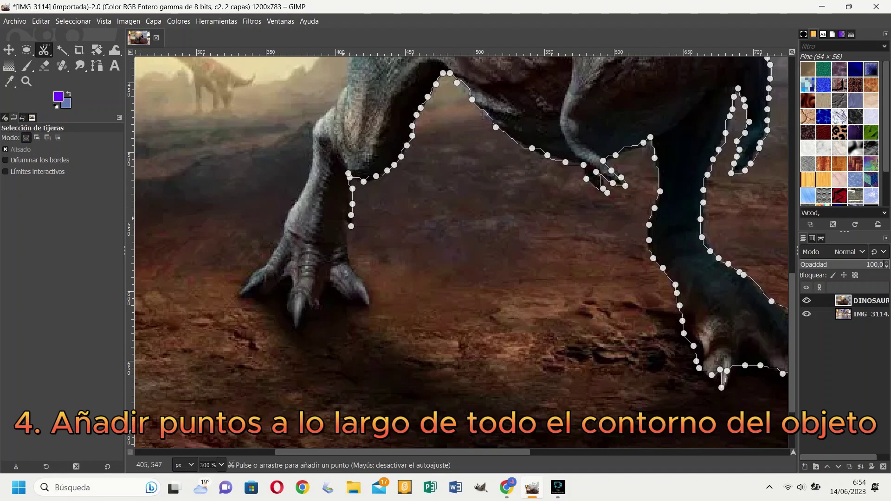
# Outline the rear leg's shin down to the foot and trace the foremost toe and the middle claw
pyautogui.click(368, 305)
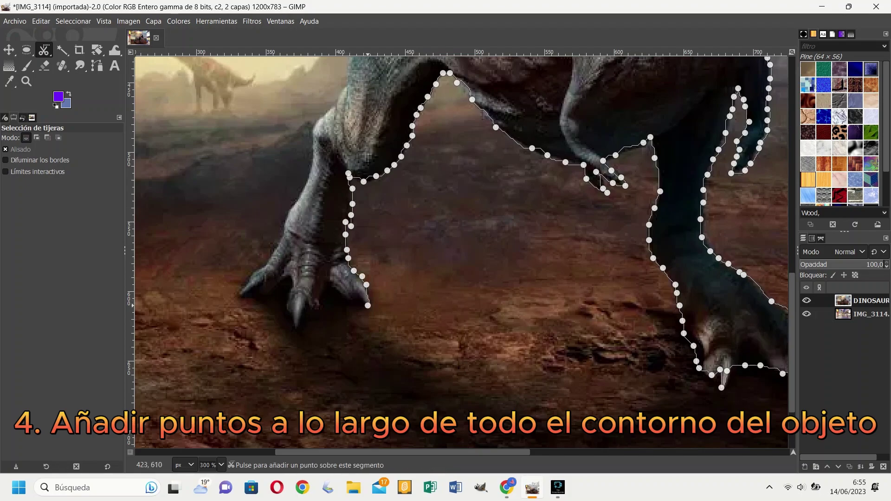
pyautogui.click(359, 299)
pyautogui.click(357, 294)
pyautogui.click(320, 297)
pyautogui.click(316, 308)
pyautogui.click(310, 316)
pyautogui.click(304, 323)
pyautogui.click(298, 330)
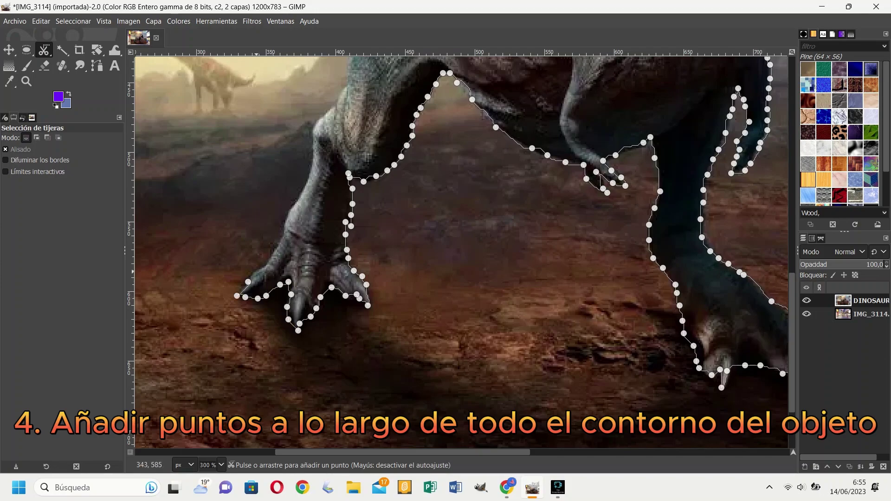
# Trace the rear foot's hindmost toe and extend the outline up its upper side to the ankle
pyautogui.hotkey('ctrl', 'z')
pyautogui.click(239, 283)
pyautogui.click(249, 277)
pyautogui.click(281, 242)
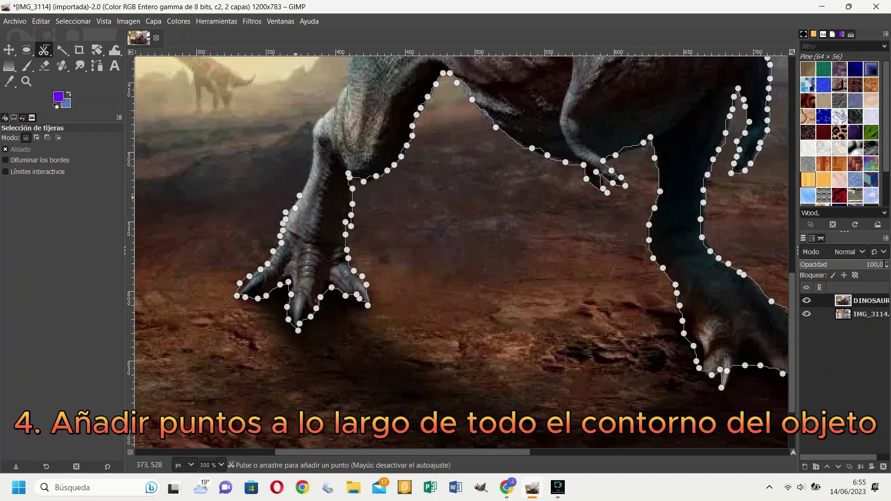
# Outline the back edge of the rear leg from above the ankle up to the heel joint
pyautogui.scroll(2, 288, 199)
pyautogui.click(314, 183)
pyautogui.click(316, 168)
pyautogui.click(329, 139)
pyautogui.click(337, 129)
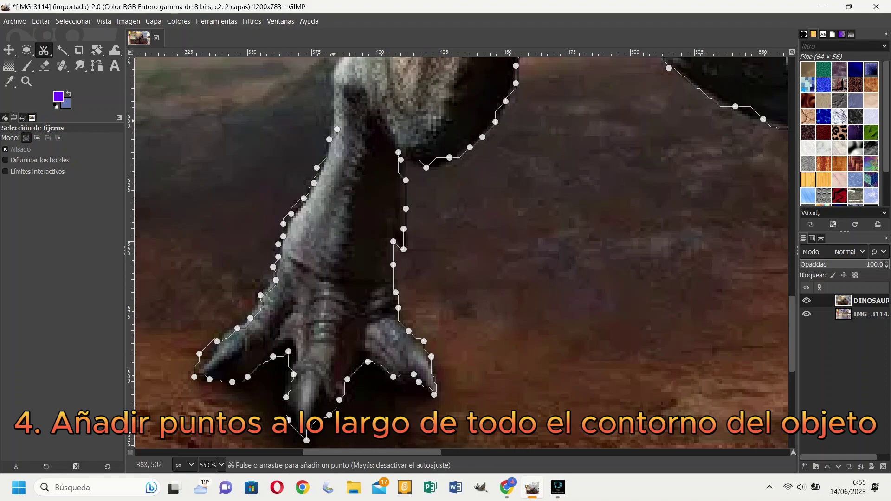
pyautogui.click(329, 118)
pyautogui.click(329, 108)
pyautogui.click(329, 101)
pyautogui.click(329, 94)
pyautogui.click(336, 84)
# Trace the outline around the rear leg's heel joint and up to the lower back of the thigh
pyautogui.scroll(3, 337, 88)
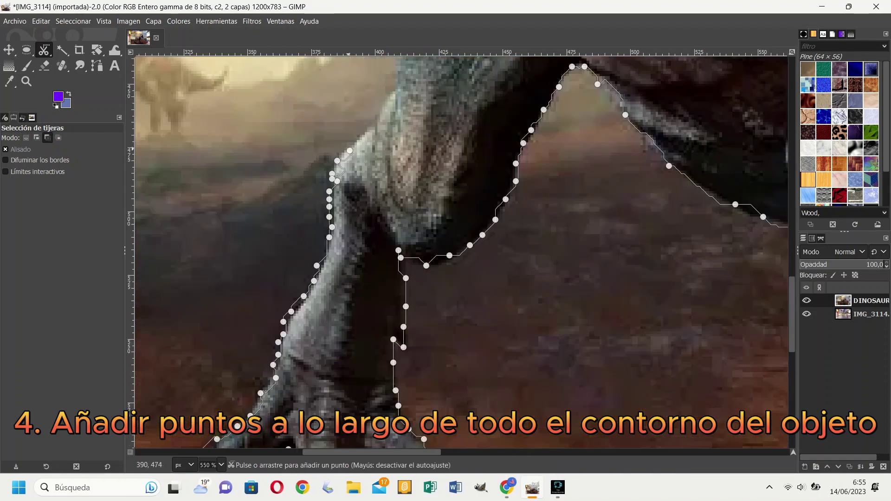
pyautogui.click(334, 169)
pyautogui.click(337, 161)
pyautogui.click(337, 156)
pyautogui.click(347, 148)
pyautogui.click(354, 138)
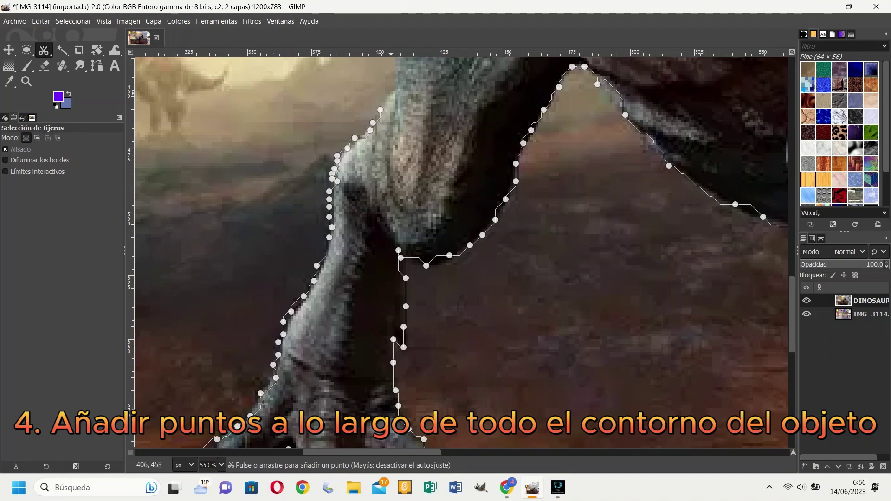
pyautogui.click(380, 103)
pyautogui.click(383, 97)
pyautogui.click(386, 93)
pyautogui.click(390, 89)
pyautogui.click(395, 84)
# Outline the back edge of the rear thigh up to the underside of the tail base
pyautogui.scroll(6, 405, 193)
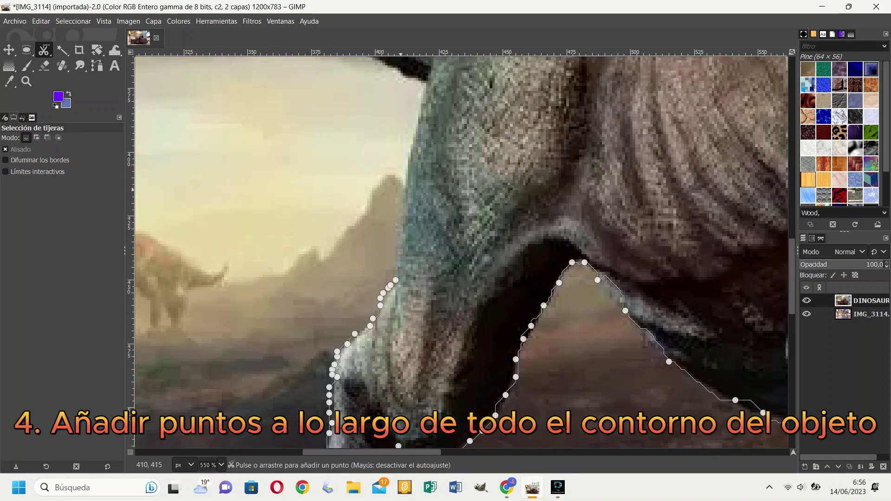
pyautogui.click(396, 236)
pyautogui.click(400, 198)
pyautogui.click(404, 173)
pyautogui.click(408, 147)
pyautogui.click(415, 127)
pyautogui.click(418, 107)
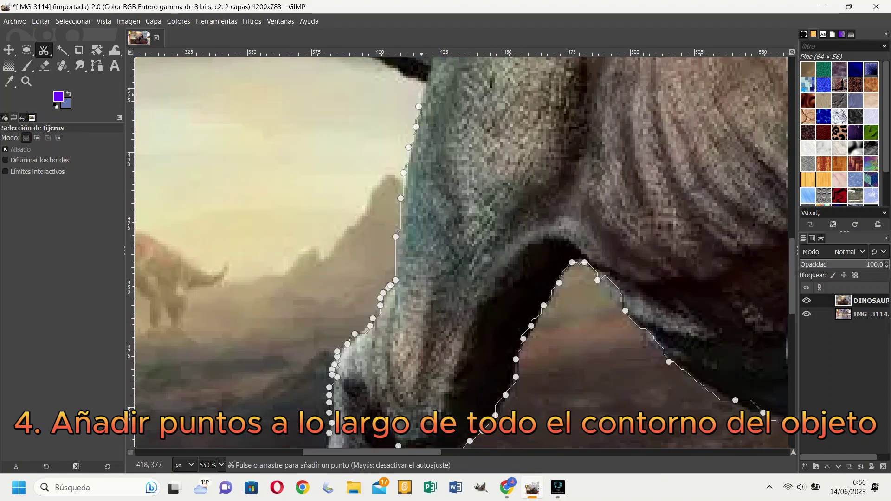
pyautogui.click(423, 80)
# Trace the tail's outer edge from its base along the underside and around the curl
pyautogui.scroll(9, 426, 81)
pyautogui.click(354, 339)
pyautogui.click(261, 268)
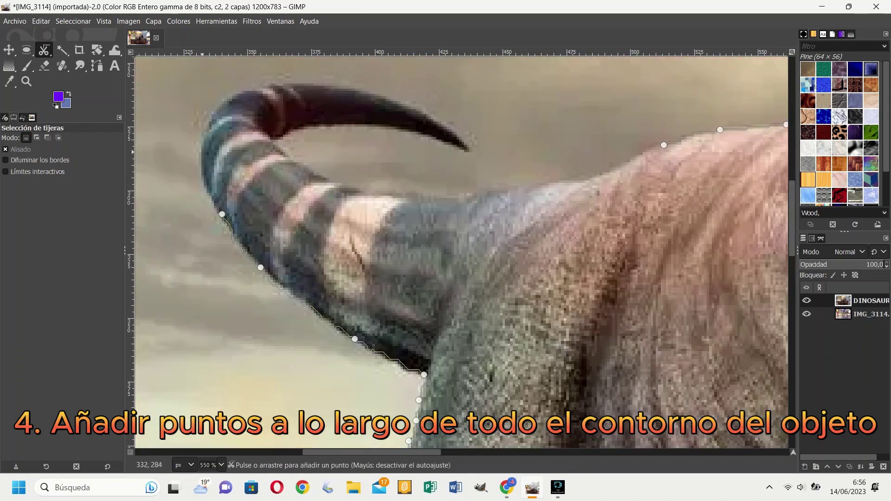
pyautogui.click(199, 144)
pyautogui.click(201, 135)
pyautogui.click(212, 117)
pyautogui.click(235, 97)
pyautogui.click(324, 83)
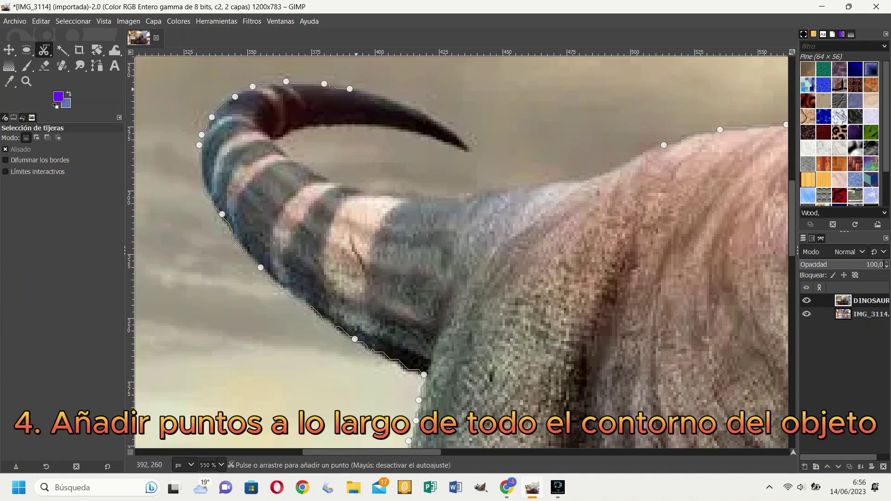
# Extend the outline along the tail's outer edge, around its pointed tip and onto the inner edge
pyautogui.click(375, 94)
pyautogui.moveTo(423, 142); pyautogui.dragTo(429, 135)
pyautogui.click(404, 129)
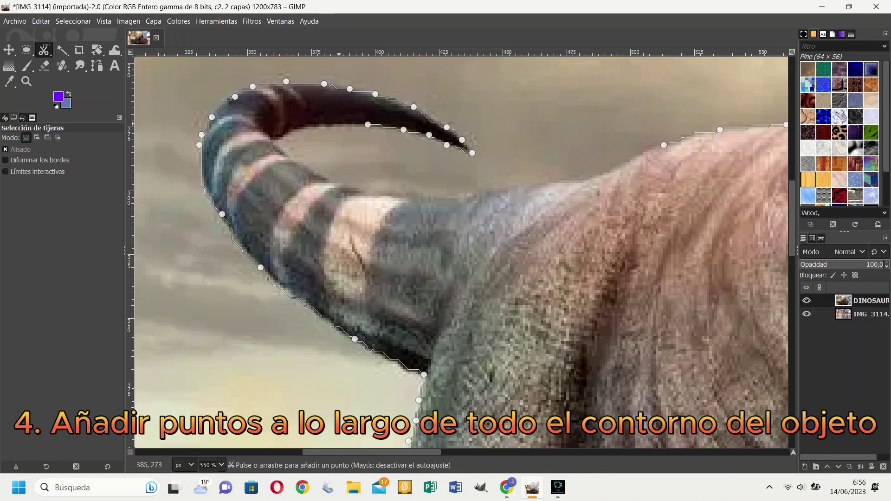
# Trace the inside of the tail's curl and continue along its upper edge past the pale band
pyautogui.click(294, 156)
pyautogui.hotkey('ctrl', 'z')
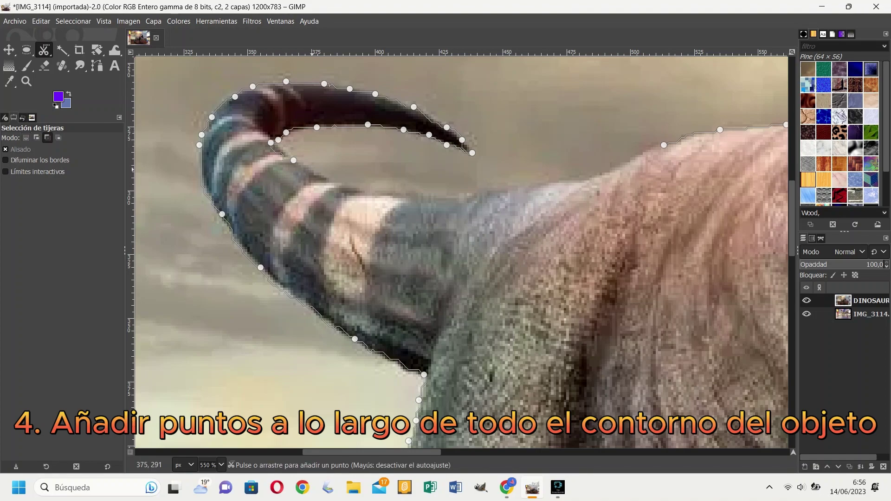
pyautogui.click(276, 147)
pyautogui.click(283, 152)
pyautogui.click(296, 160)
pyautogui.click(324, 175)
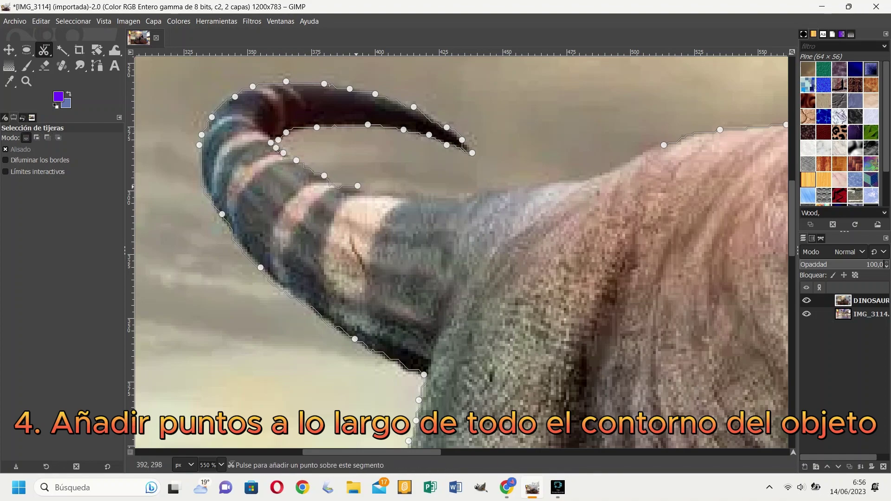
pyautogui.click(357, 186)
pyautogui.click(380, 194)
pyautogui.click(395, 194)
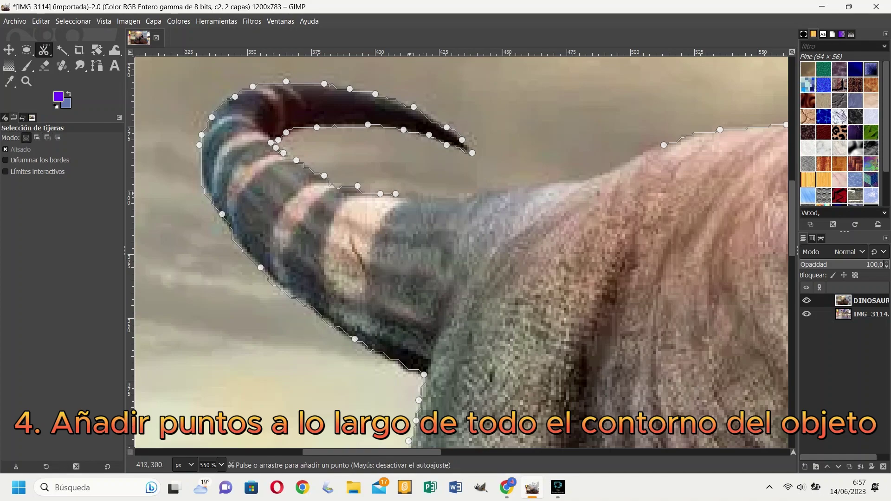
# Outline the upper edge from the tail base along the rump and close the path at its starting point on the back
pyautogui.click(431, 199)
pyautogui.click(445, 199)
pyautogui.click(459, 198)
pyautogui.click(469, 196)
pyautogui.click(482, 191)
pyautogui.click(503, 189)
pyautogui.click(513, 188)
pyautogui.click(521, 188)
pyautogui.click(531, 189)
pyautogui.click(543, 184)
pyautogui.click(564, 179)
pyautogui.click(576, 178)
pyautogui.click(590, 175)
pyautogui.click(609, 168)
pyautogui.click(630, 163)
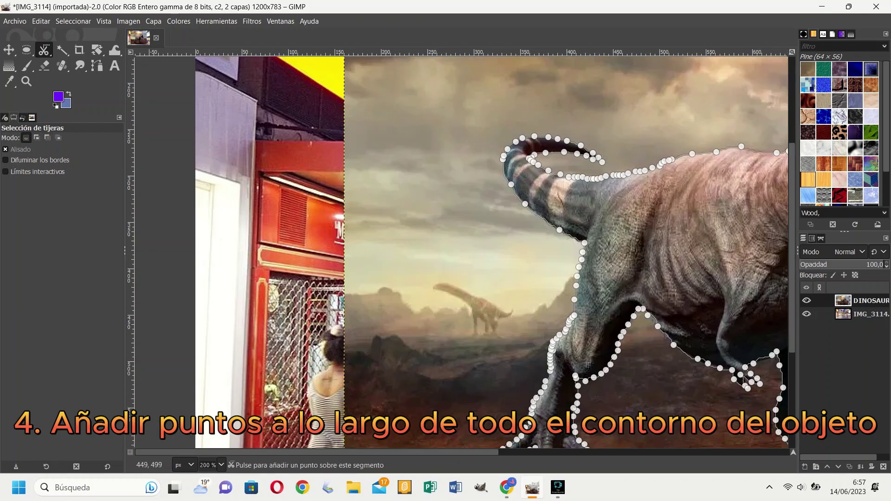
# Convert the closed outline into a selection, and cut and paste the dinosaur as a separate pasted layer
pyautogui.moveTo(491, 452); pyautogui.dragTo(634, 451)
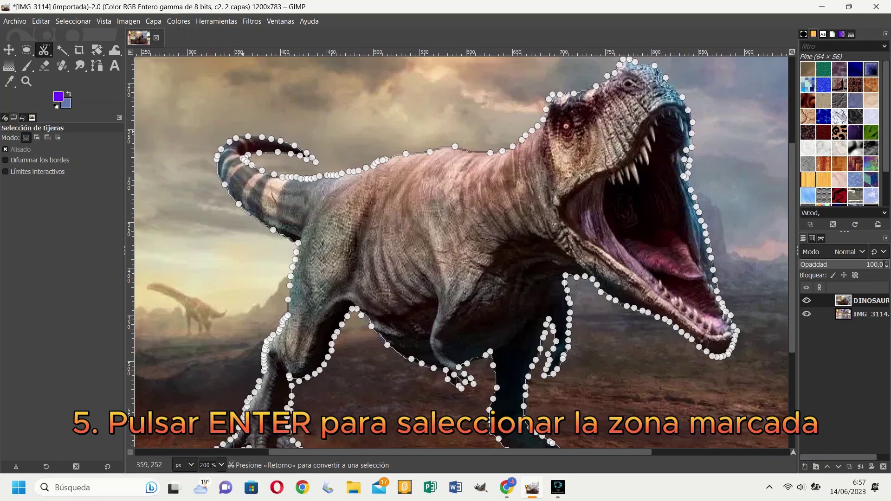
pyautogui.press('Return')
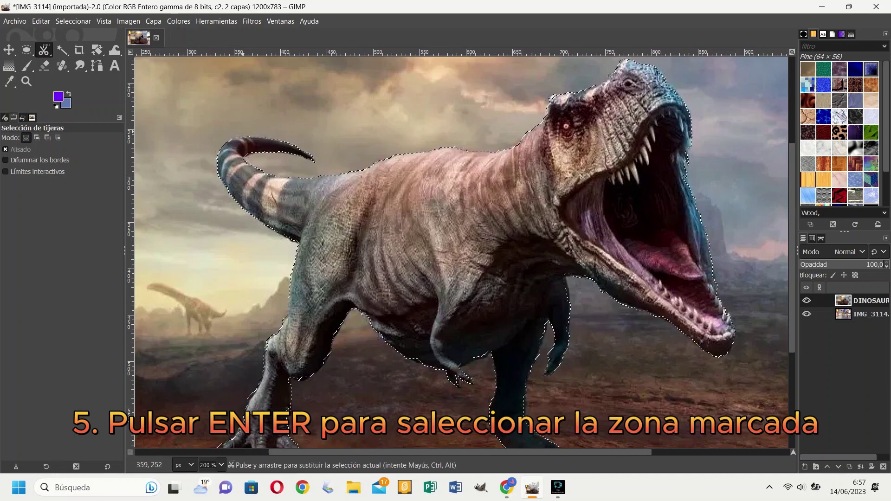
pyautogui.hotkey('ctrl', 'x')
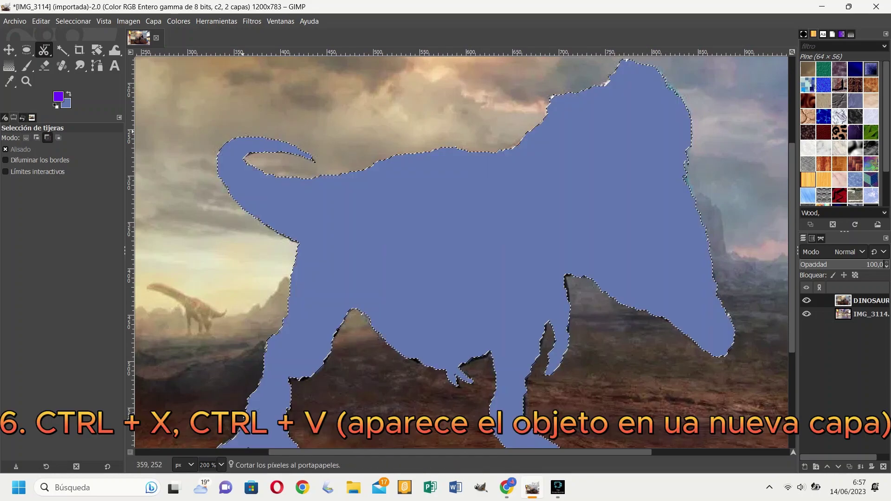
pyautogui.hotkey('ctrl', 'v')
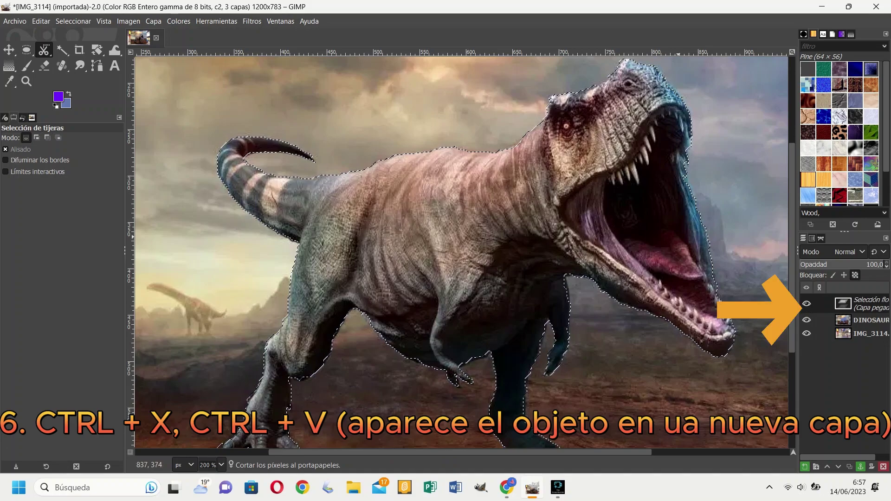
# Rename the pasted layer as dinosauriosinfondo and hide the original dinosaur photo layer
pyautogui.doubleClick(870, 304)
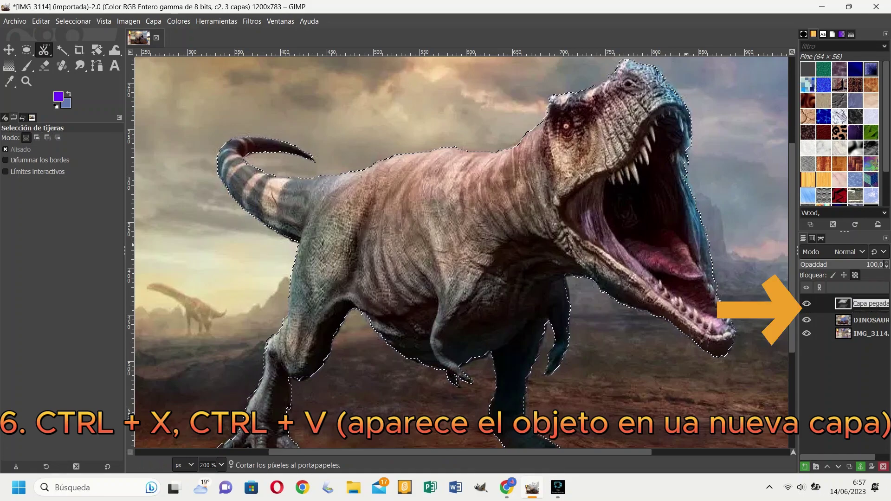
pyautogui.write('dinosauriosir')
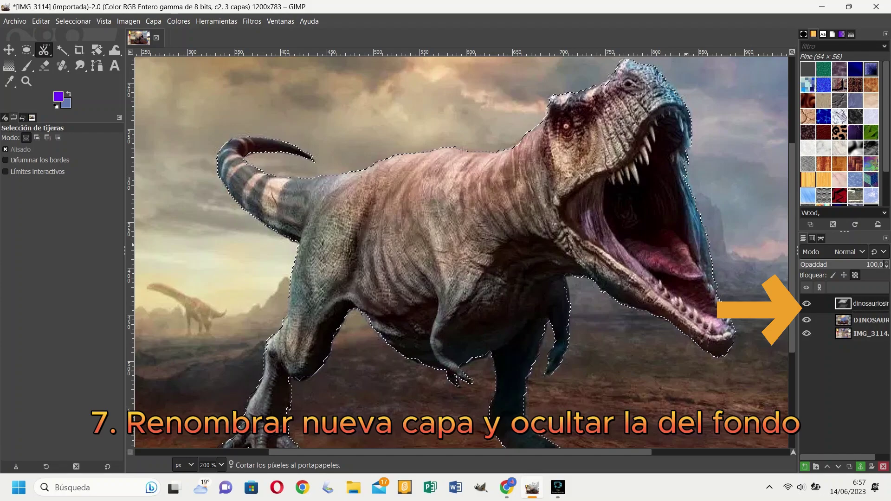
pyautogui.press('Return')
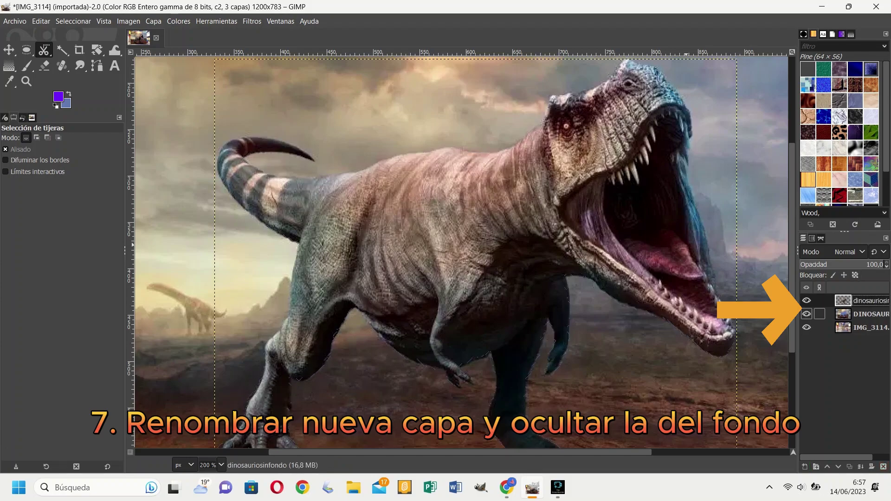
pyautogui.click(807, 313)
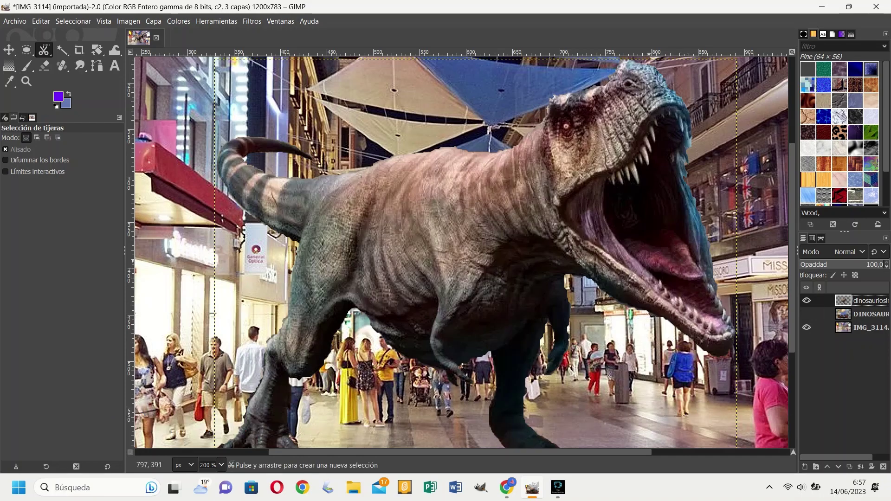
pyautogui.press('1')
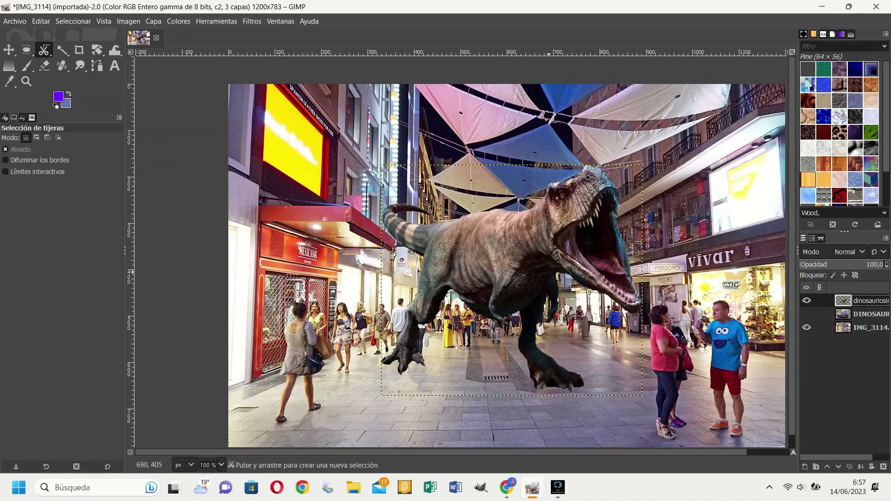
pyautogui.press('-')
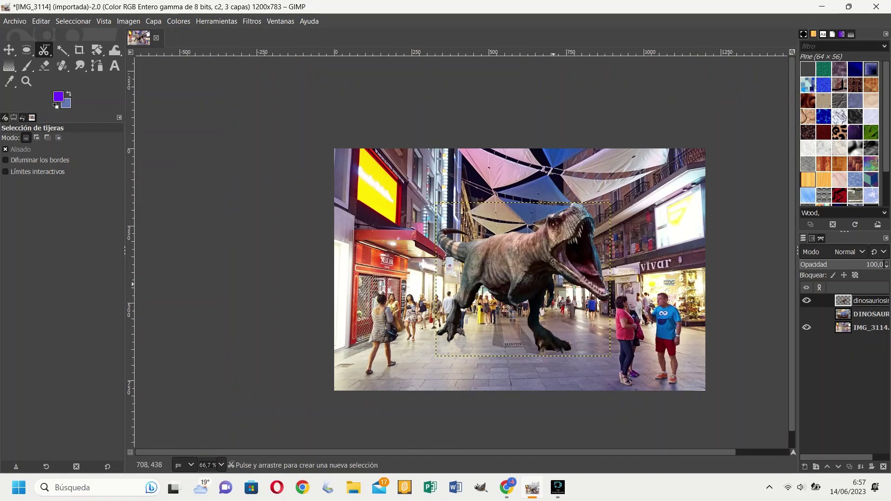
# Scale the cut-out dinosaur layer proportionally down to 444 × 393 px
pyautogui.click(217, 21)
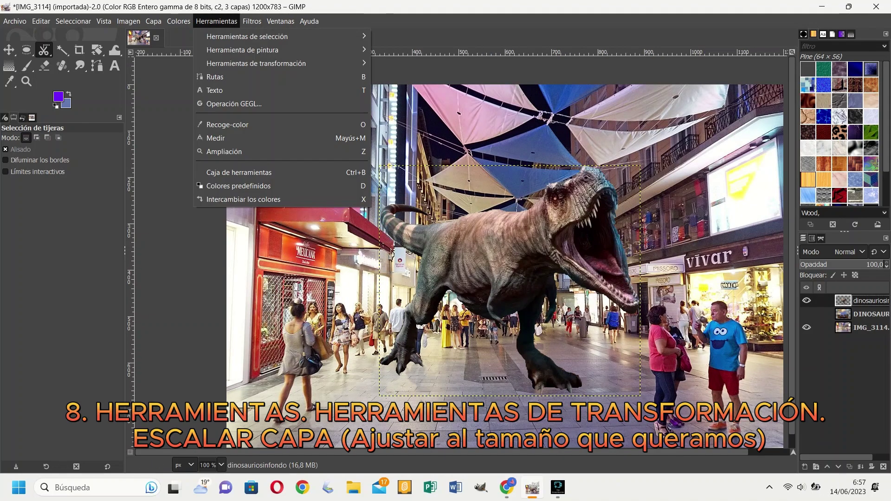
pyautogui.press('Down')
pyautogui.press('Down')
pyautogui.press('Down')
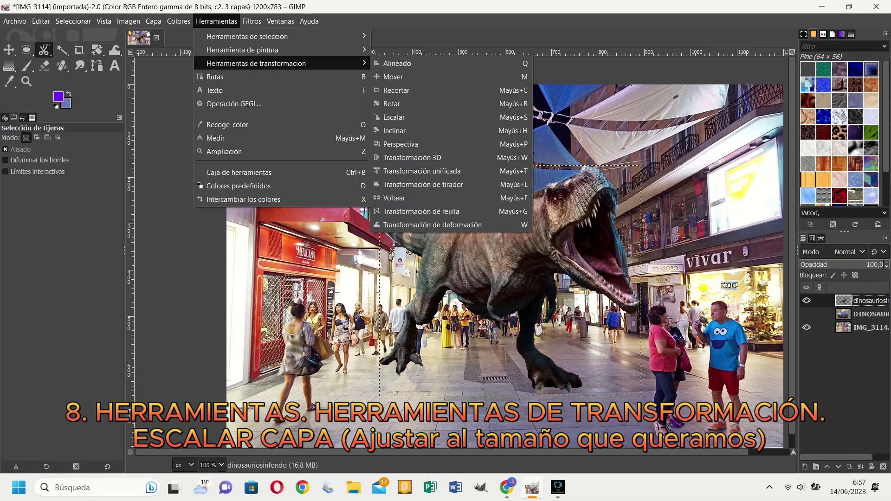
pyautogui.press('Down')
pyautogui.press('Down')
pyautogui.press('Down')
pyautogui.press('Down')
pyautogui.press('Return')
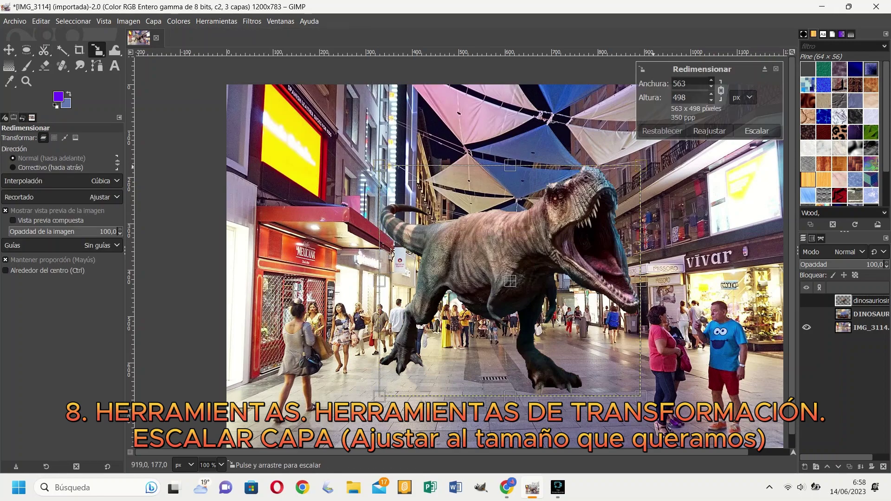
pyautogui.moveTo(654, 167); pyautogui.dragTo(601, 233)
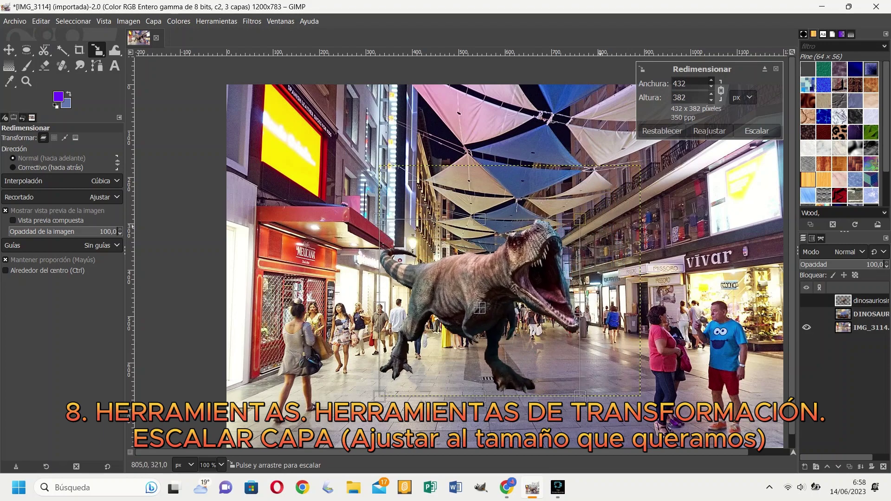
pyautogui.moveTo(552, 282)
pyautogui.mouseDown()
pyautogui.moveTo(565, 270)
pyautogui.moveTo(556, 278)
pyautogui.mouseUp()
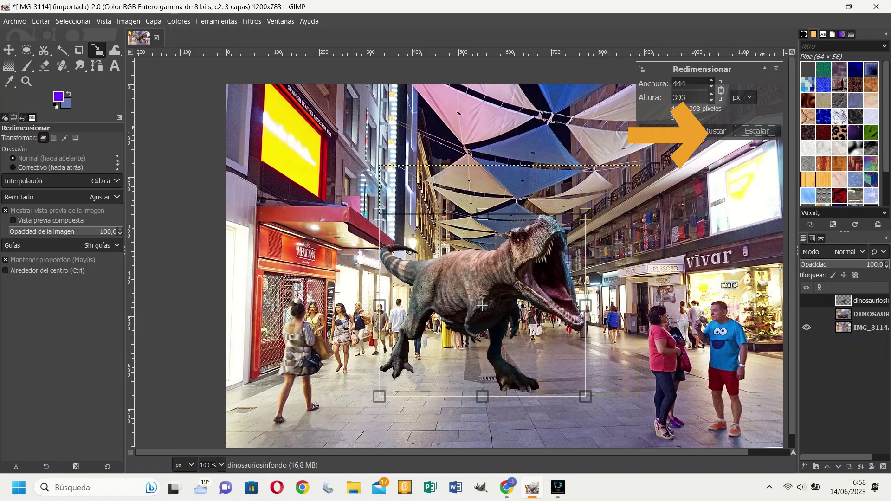
pyautogui.click(761, 130)
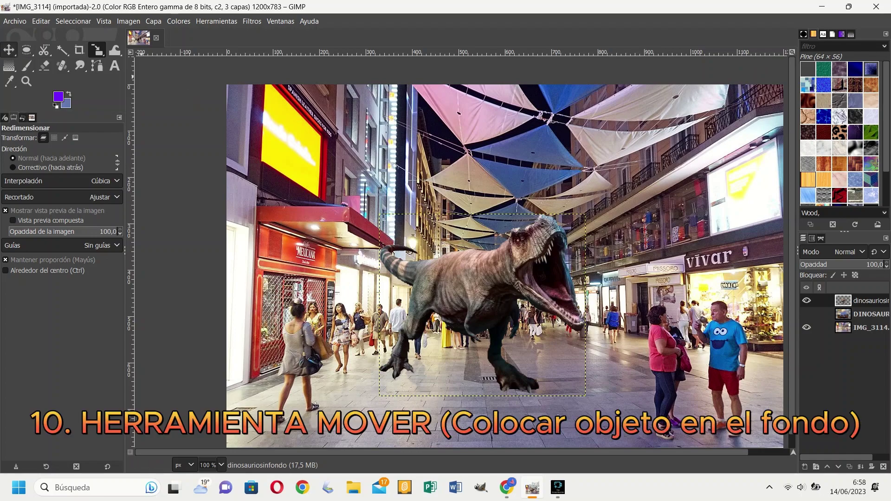
# Move the cut-out dinosaur slightly to the right in the street, and delete the hidden DINOSAURIO photo layer
pyautogui.click(9, 49)
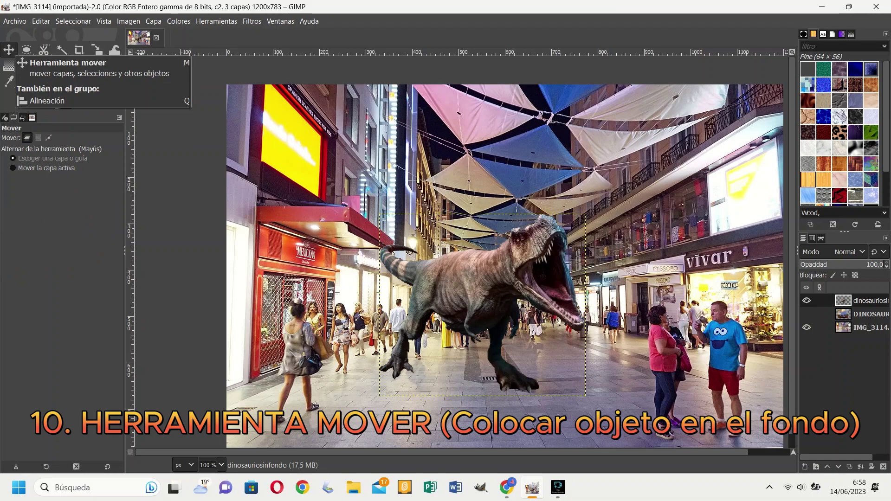
pyautogui.moveTo(482, 306); pyautogui.dragTo(520, 306)
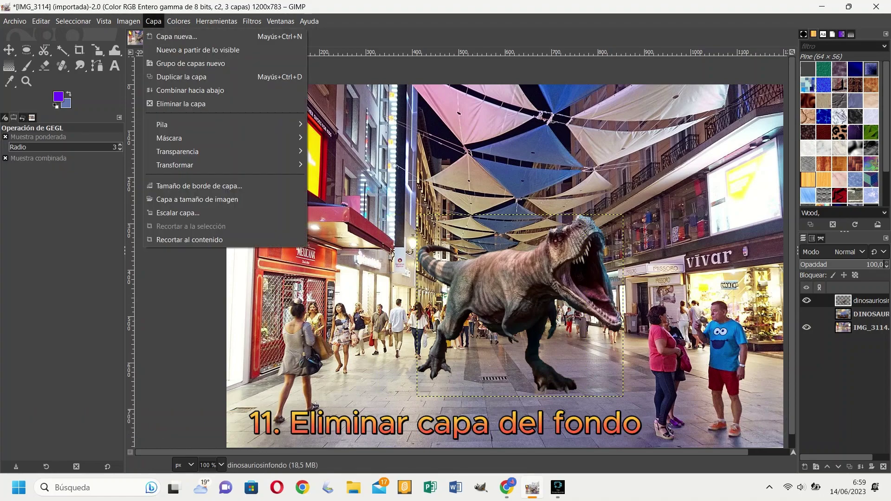
pyautogui.press('Escape')
pyautogui.rightClick(867, 314)
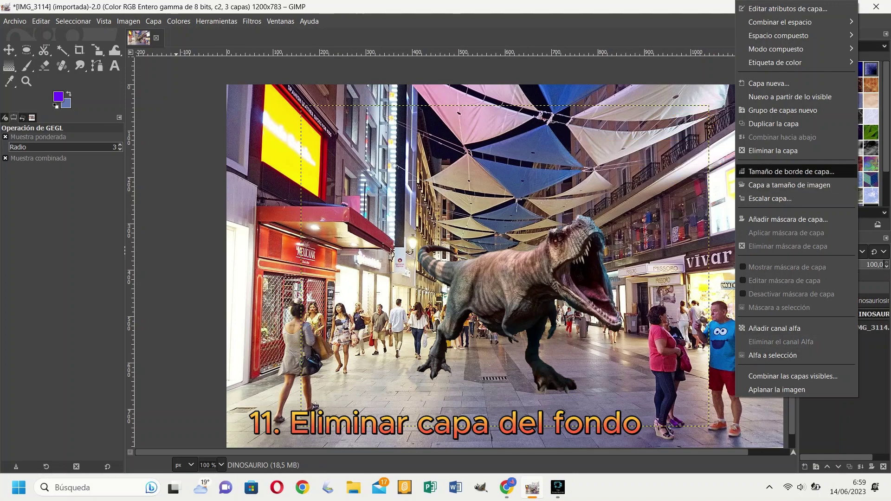
pyautogui.click(773, 150)
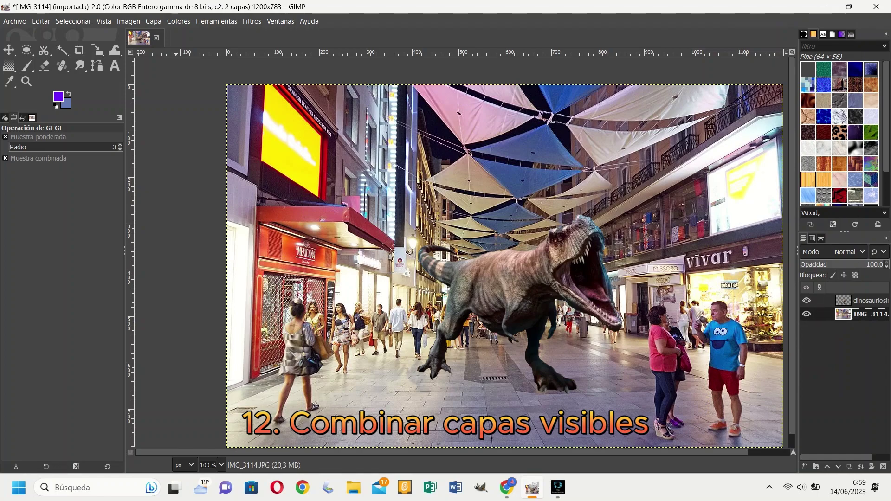
# Merge the visible dinosaur and street layers into one layer, expanded as necessary
pyautogui.rightClick(841, 313)
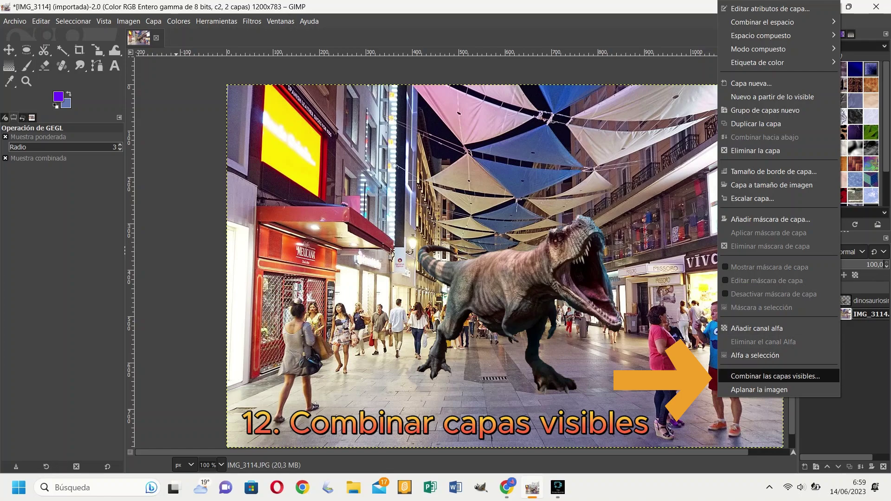
pyautogui.click(775, 376)
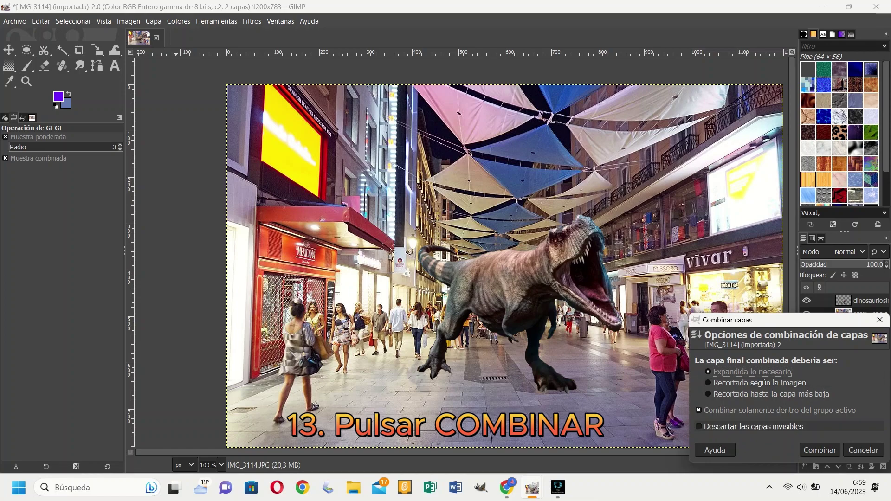
pyautogui.click(820, 449)
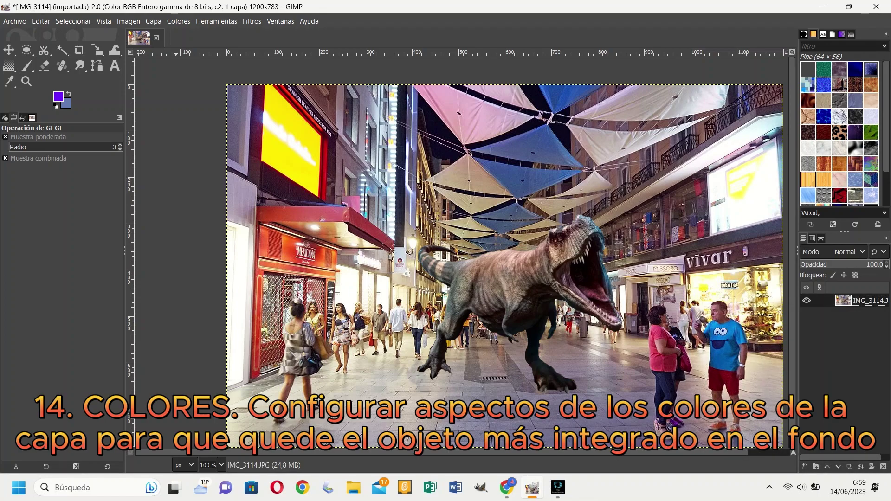
# Apply Color Balance to the merged layer, shifting the midtones' cyan-red level to 10.5
pyautogui.click(179, 21)
pyautogui.click(191, 38)
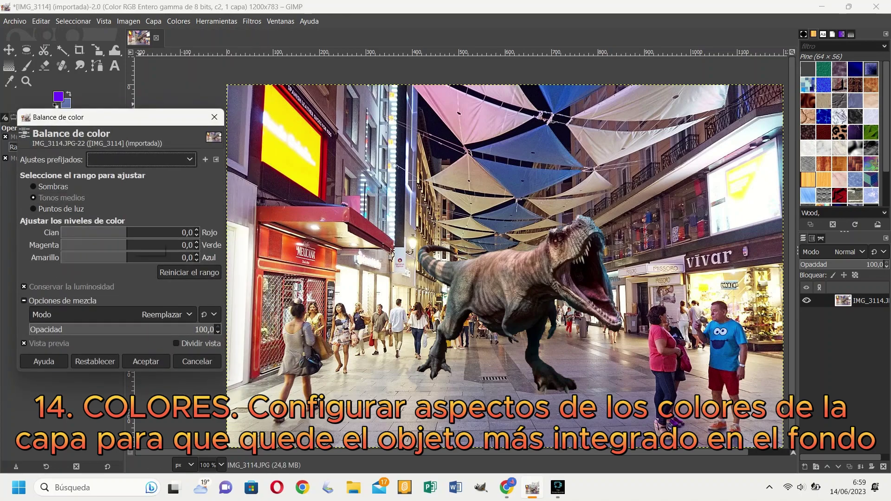
pyautogui.moveTo(125, 234); pyautogui.dragTo(134, 234)
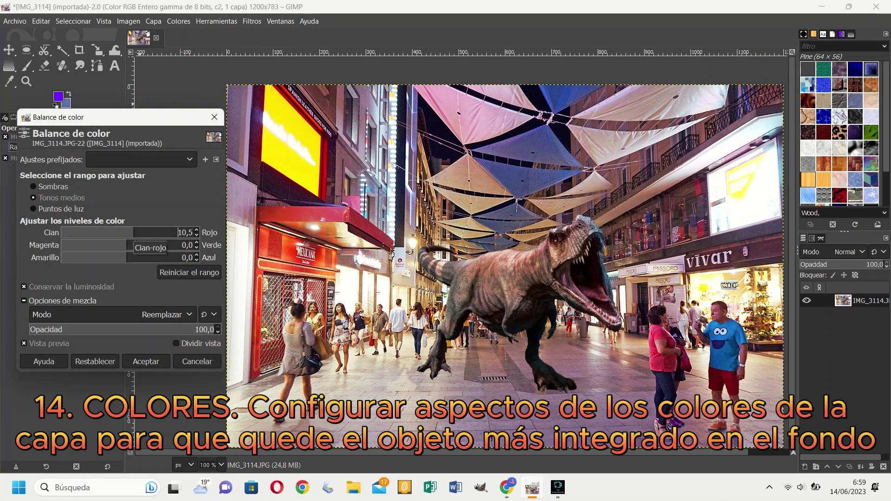
pyautogui.click(146, 361)
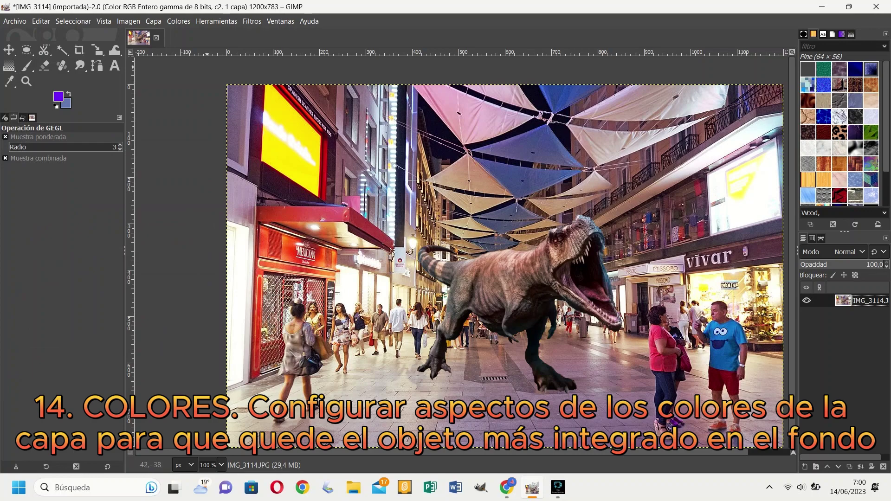
# Apply Shadows-Highlights to the merged layer with highlights at -100 and white point adjustment at -2.700, keeping shadows at the default
pyautogui.click(179, 21)
pyautogui.click(195, 103)
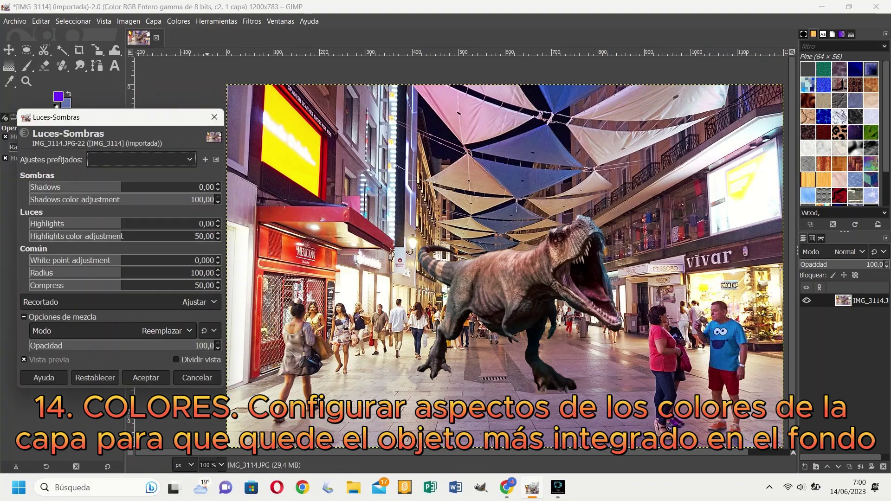
pyautogui.moveTo(121, 187); pyautogui.dragTo(77, 187)
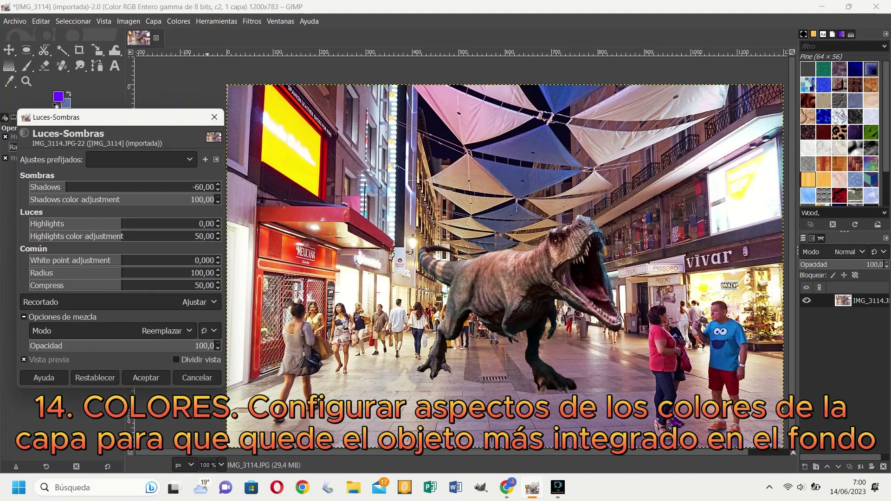
pyautogui.click(95, 377)
pyautogui.moveTo(121, 224); pyautogui.dragTo(30, 224)
pyautogui.moveTo(122, 261); pyautogui.dragTo(34, 260)
pyautogui.moveTo(193, 260); pyautogui.dragTo(96, 260)
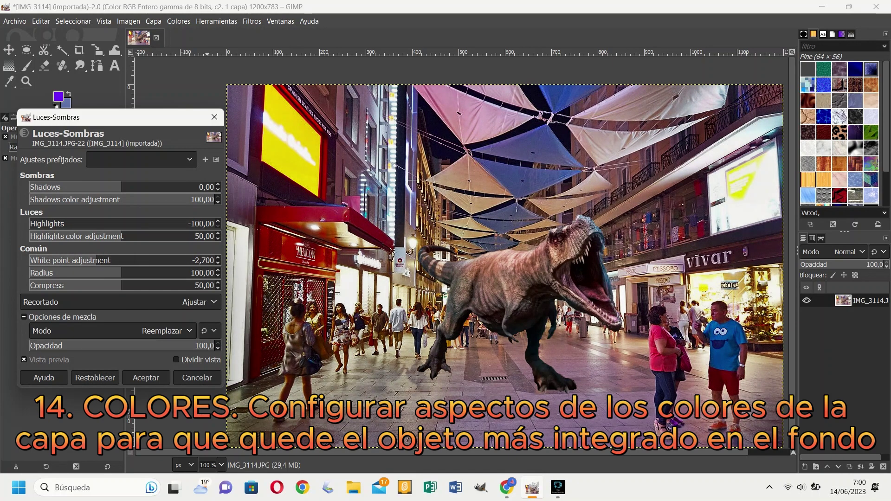
pyautogui.click(145, 376)
# Apply Brightness-Contrast to the merged layer with brightness 67 and contrast 11
pyautogui.click(178, 21)
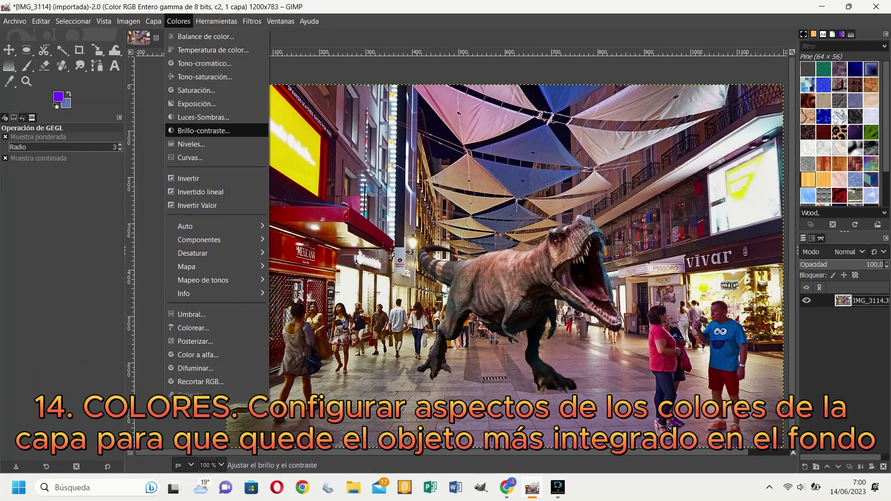
pyautogui.click(199, 129)
pyautogui.click(214, 149)
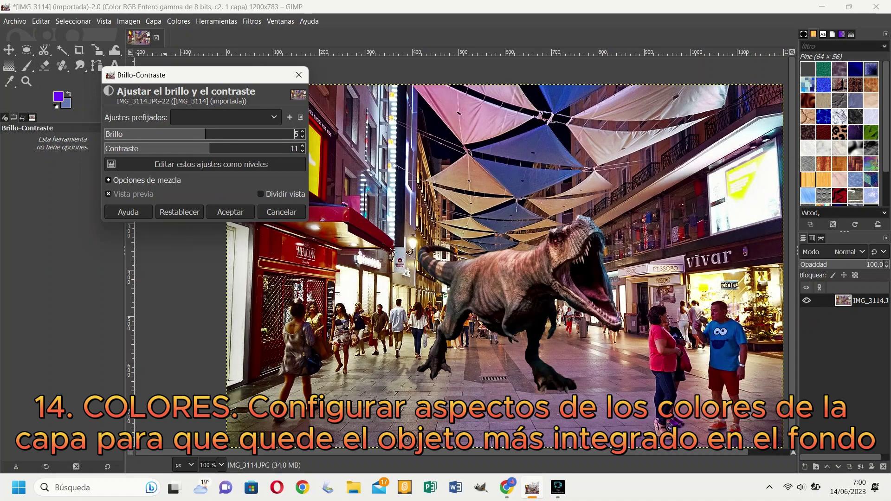
pyautogui.moveTo(205, 134); pyautogui.dragTo(253, 134)
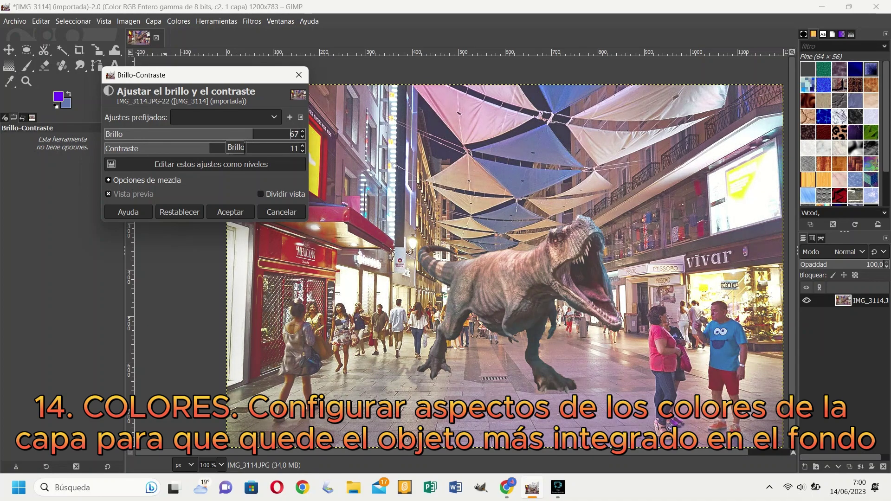
pyautogui.click(230, 211)
# Increase the merged layer's color intensity with the Saturation adjustment
pyautogui.click(178, 21)
pyautogui.click(197, 90)
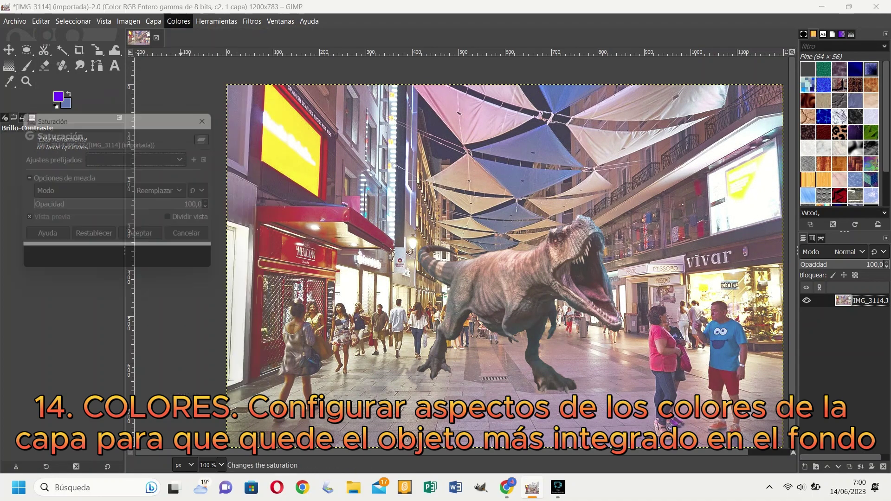
pyautogui.moveTo(119, 176); pyautogui.dragTo(161, 177)
pyautogui.click(146, 268)
# Apply Hue-Saturation to all colors with lightness 8 and saturation 2
pyautogui.click(178, 21)
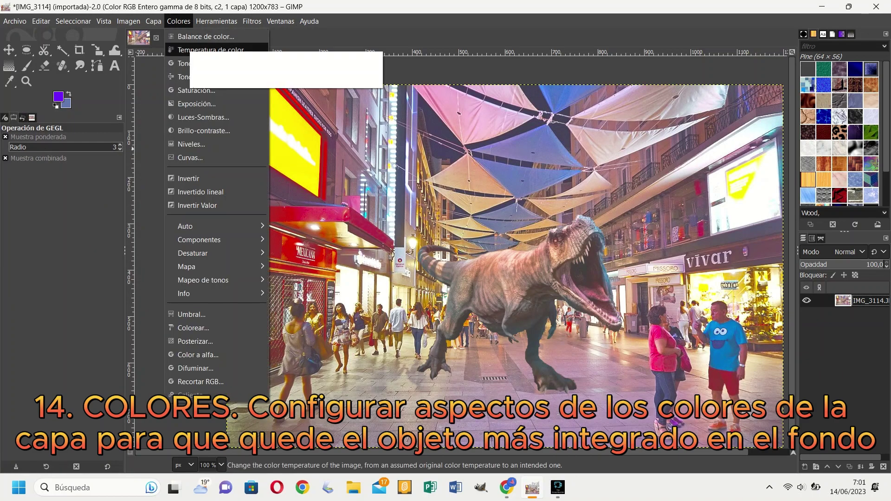
pyautogui.click(196, 76)
pyautogui.moveTo(121, 320)
pyautogui.mouseDown()
pyautogui.moveTo(84, 306)
pyautogui.moveTo(130, 307)
pyautogui.mouseUp()
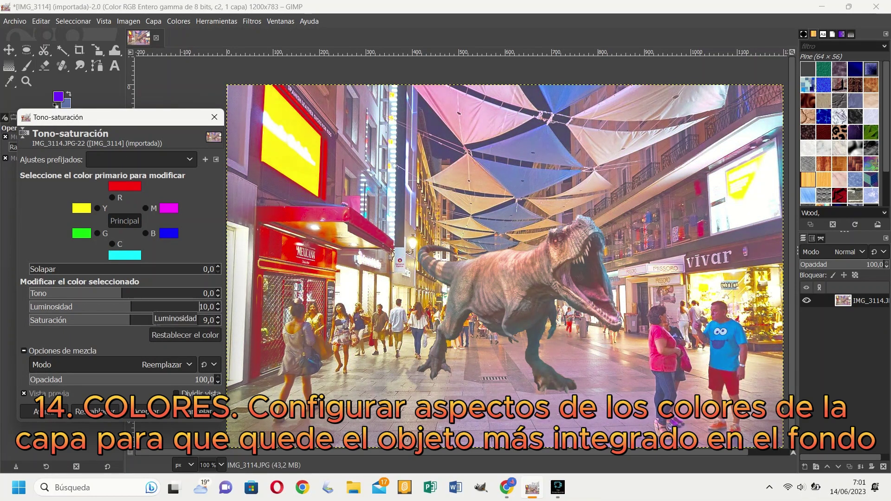
pyautogui.moveTo(199, 306); pyautogui.dragTo(203, 320)
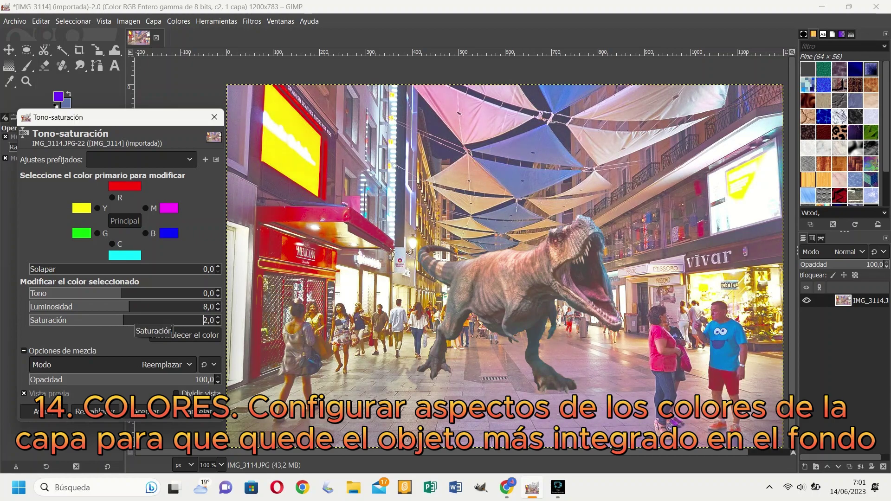
pyautogui.press('Return')
# Apply the Exposure adjustment to the merged layer with the black level at 0.043
pyautogui.click(177, 21)
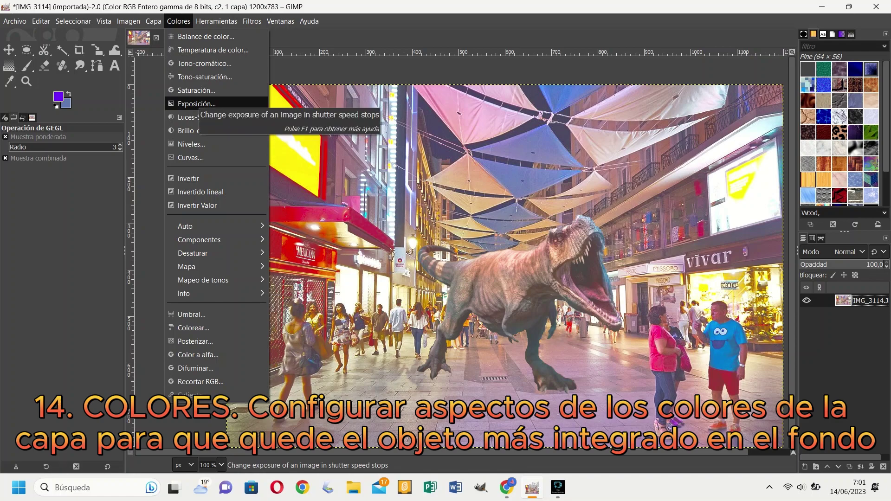
pyautogui.click(196, 104)
pyautogui.moveTo(117, 174); pyautogui.dragTo(207, 174)
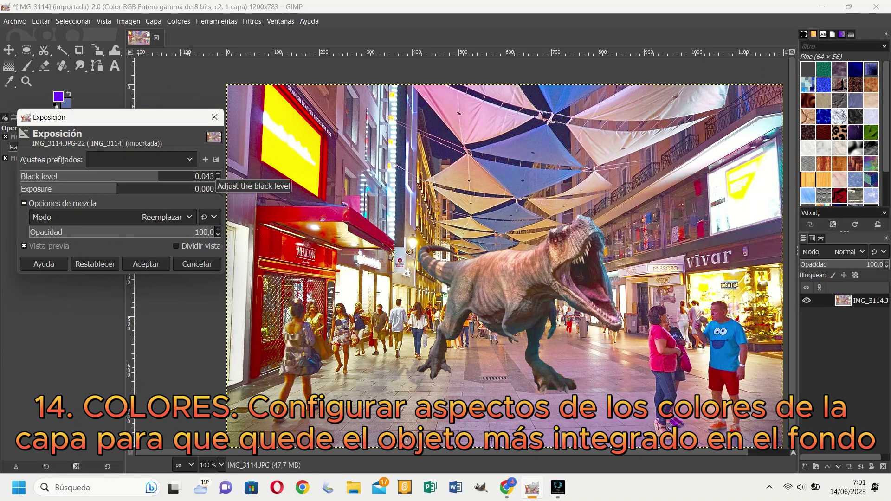
pyautogui.press('Return')
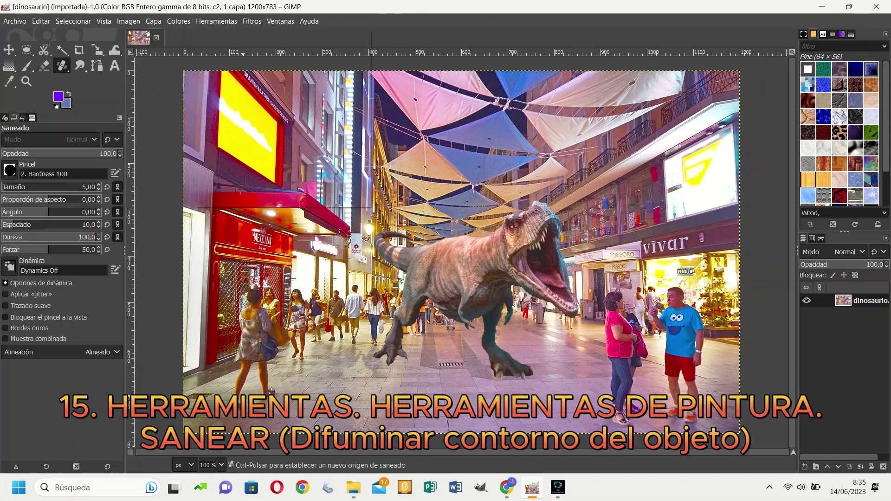
# With the Heal tool and a size 5 brush, soften the outer left edge of the dinosaur's left-hand leg down to its toes
pyautogui.hotkey('alt', 'h')
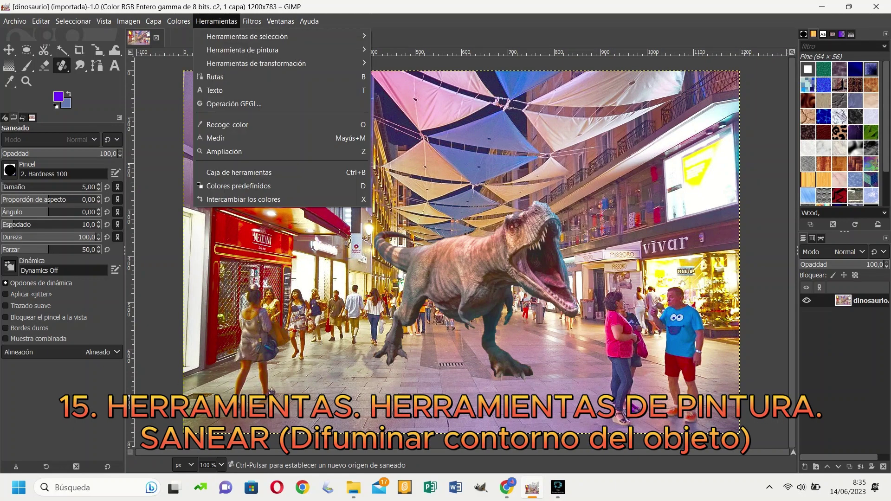
pyautogui.press('Down')
pyautogui.press('Down')
pyautogui.press('Right')
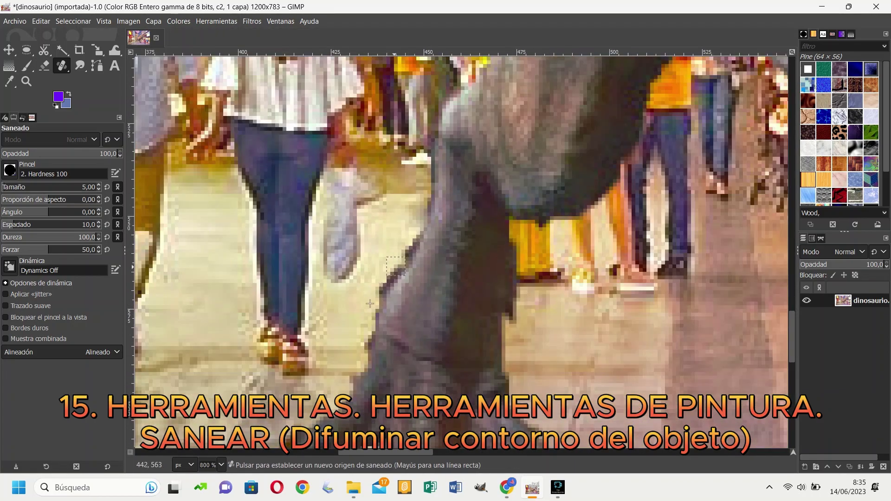
pyautogui.scroll(-1, 396, 266)
pyautogui.moveTo(400, 267); pyautogui.dragTo(386, 302)
pyautogui.moveTo(414, 237)
pyautogui.mouseDown()
pyautogui.moveTo(353, 367)
pyautogui.moveTo(330, 381)
pyautogui.mouseUp()
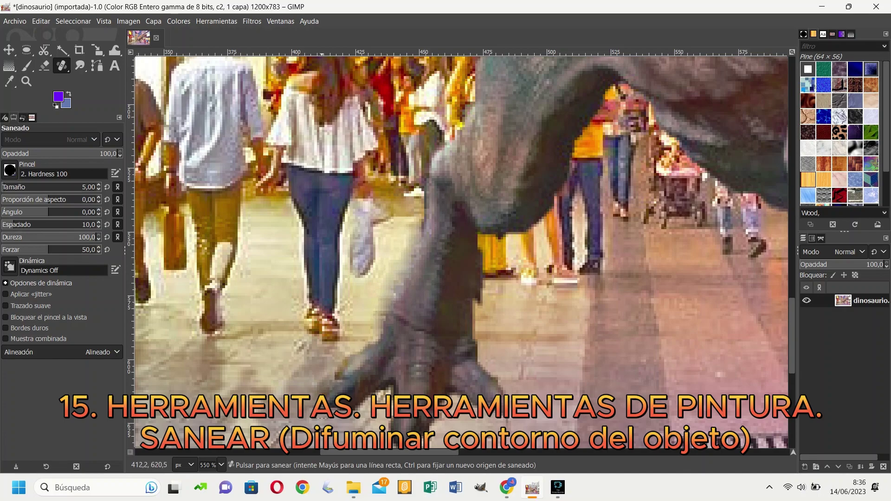
# Heal the toes of the left-hand foot and the right edge of its lower leg to blend them into the pavement
pyautogui.scroll(-2, 371, 408)
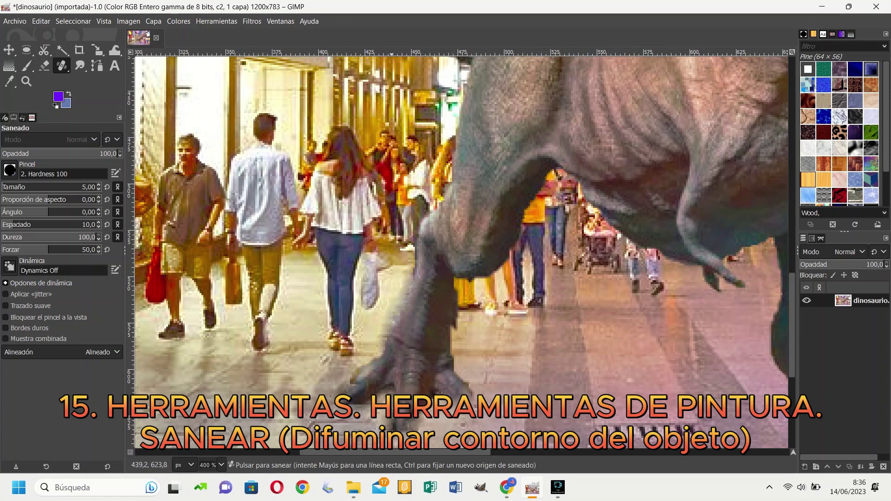
pyautogui.moveTo(470, 385); pyautogui.dragTo(458, 371)
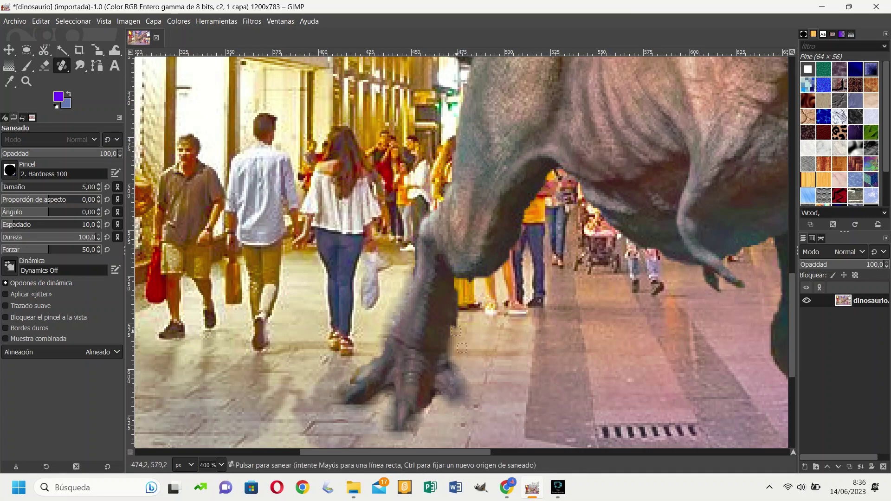
pyautogui.moveTo(455, 330); pyautogui.dragTo(455, 289)
pyautogui.scroll(-1, 452, 342)
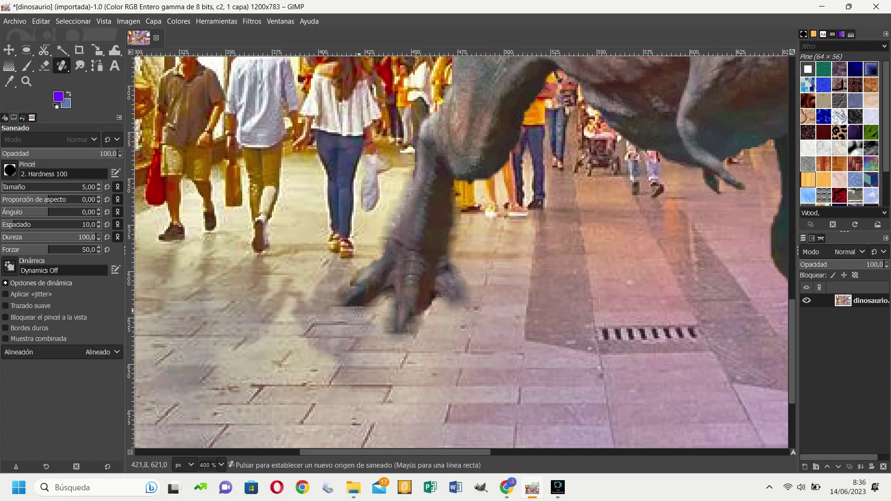
# Heal the inner edge of the left-hand thigh from the knee up to the belly
pyautogui.keyDown('ctrl'); pyautogui.scroll(-3, 432, 342); pyautogui.keyUp('ctrl')
pyautogui.scroll(3, 452, 272)
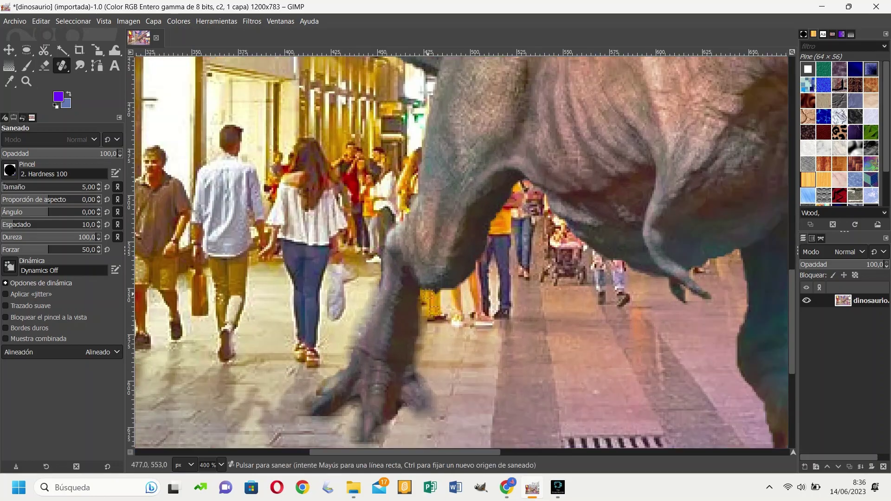
pyautogui.moveTo(457, 304); pyautogui.dragTo(511, 195)
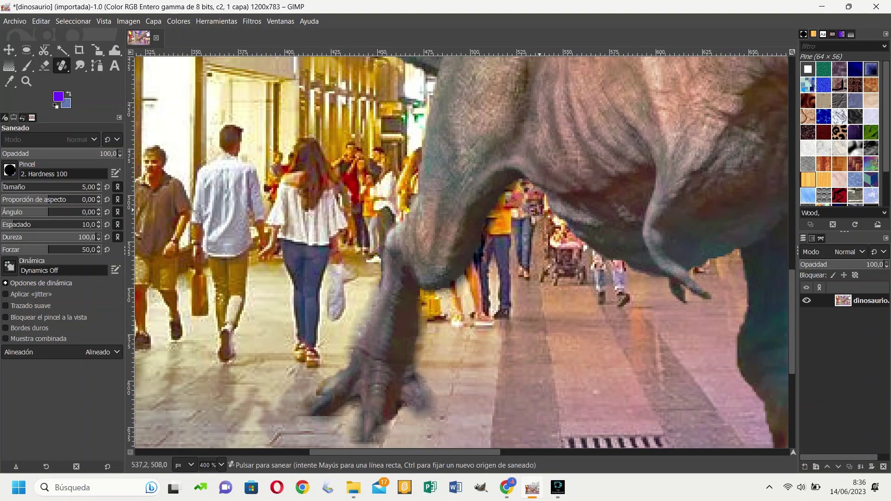
# Heal the left edge of the dinosaur's right-hand foot and its underside around the first claw
pyautogui.scroll(-2, 543, 200)
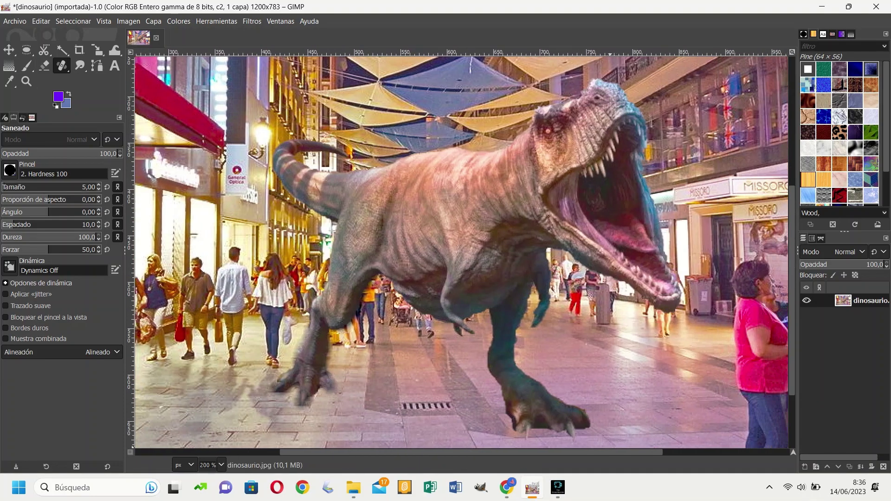
pyautogui.scroll(3, 571, 422)
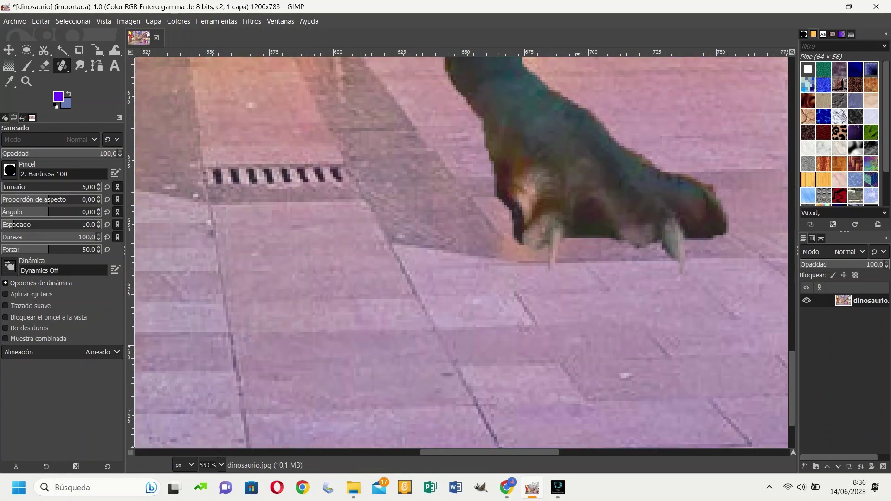
pyautogui.scroll(-2, 347, 356)
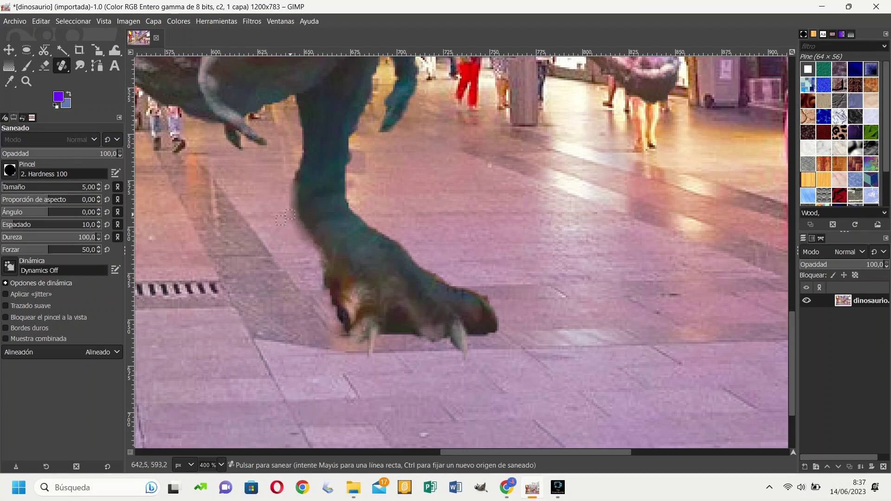
pyautogui.moveTo(330, 298); pyautogui.dragTo(360, 350)
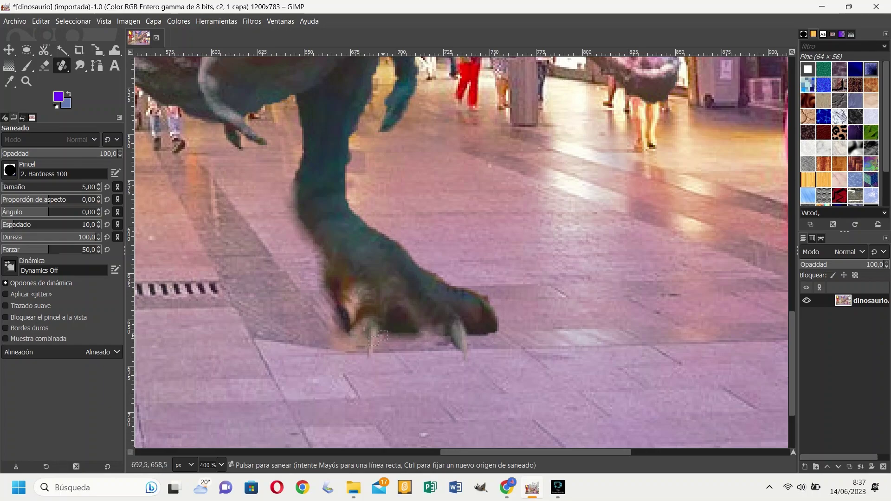
# Set up the Paintbrush tool with a black foreground color and an opacity of 60.6
pyautogui.press('1')
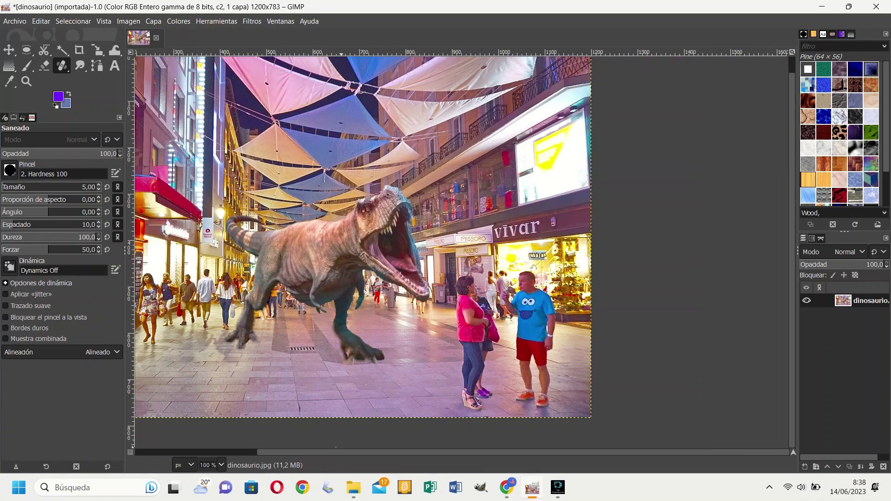
pyautogui.hscroll(-6, 336, 447)
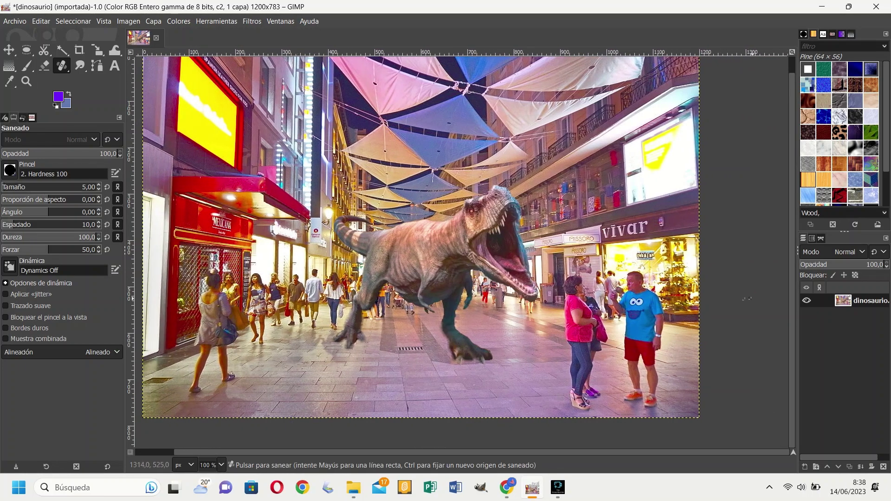
pyautogui.scroll(2, 760, 304)
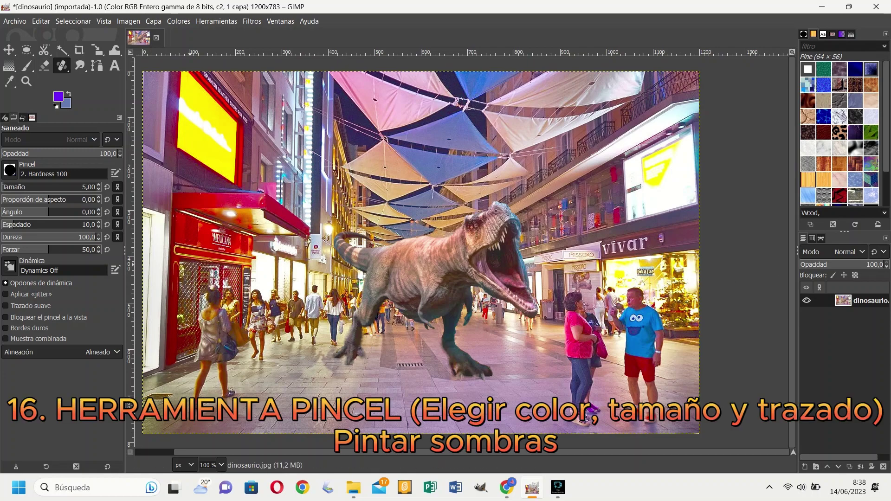
pyautogui.click(26, 65)
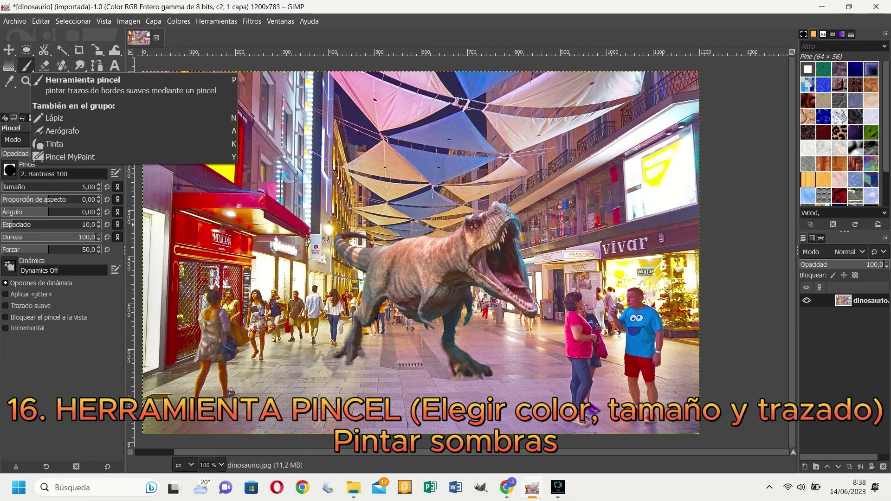
pyautogui.click(59, 96)
pyautogui.click(14, 164)
pyautogui.click(135, 207)
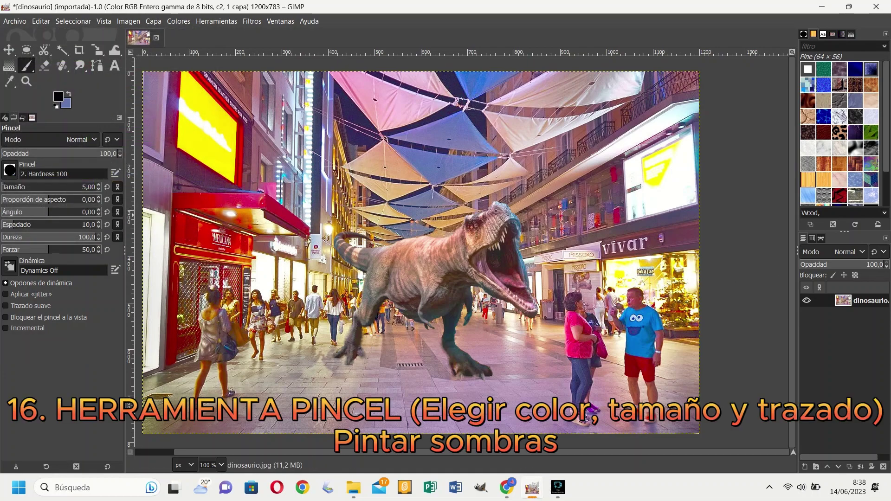
pyautogui.click(97, 152)
pyautogui.moveTo(100, 153); pyautogui.dragTo(71, 153)
pyautogui.scroll(4, 343, 375)
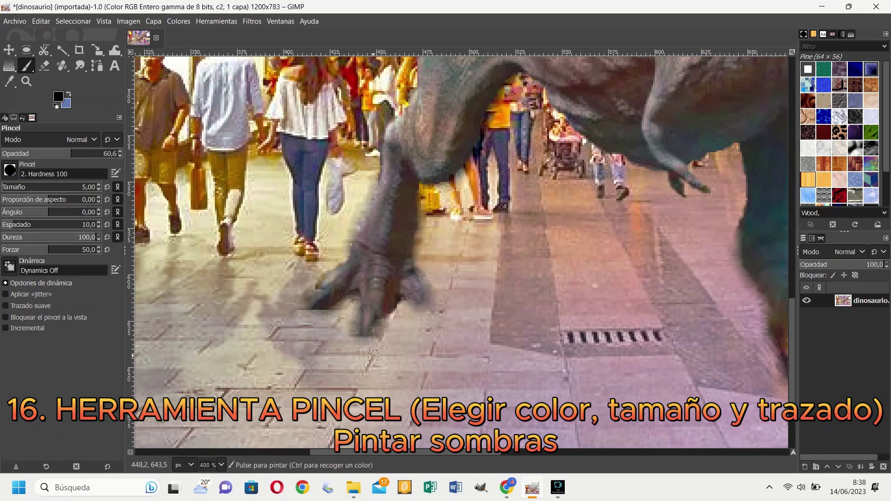
pyautogui.moveTo(344, 375); pyautogui.dragTo(372, 356)
pyautogui.hotkey('ctrl', 'z')
# Switch the Paintbrush to the Sponge 02 brush and set its size to 65
pyautogui.click(9, 170)
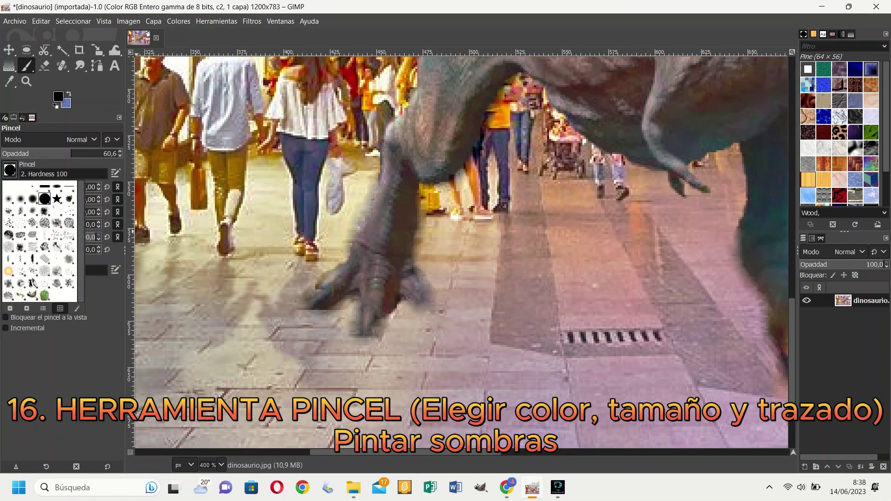
pyautogui.click(57, 271)
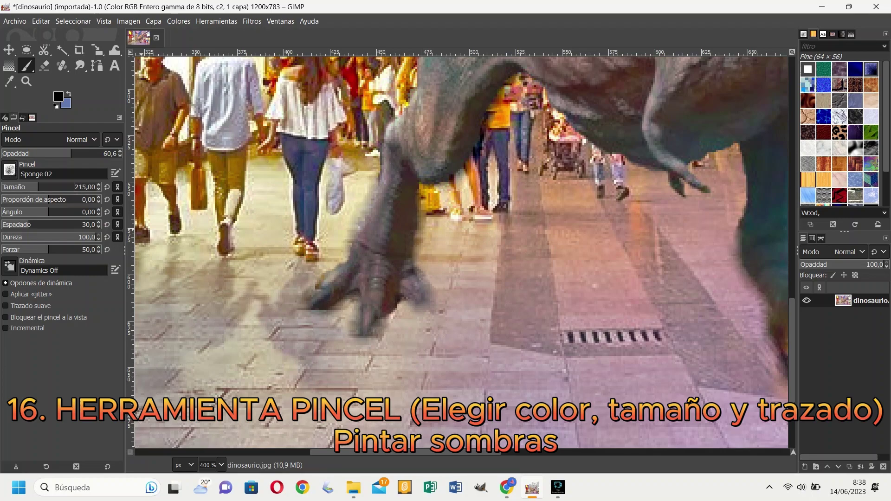
pyautogui.moveTo(82, 186); pyautogui.dragTo(19, 187)
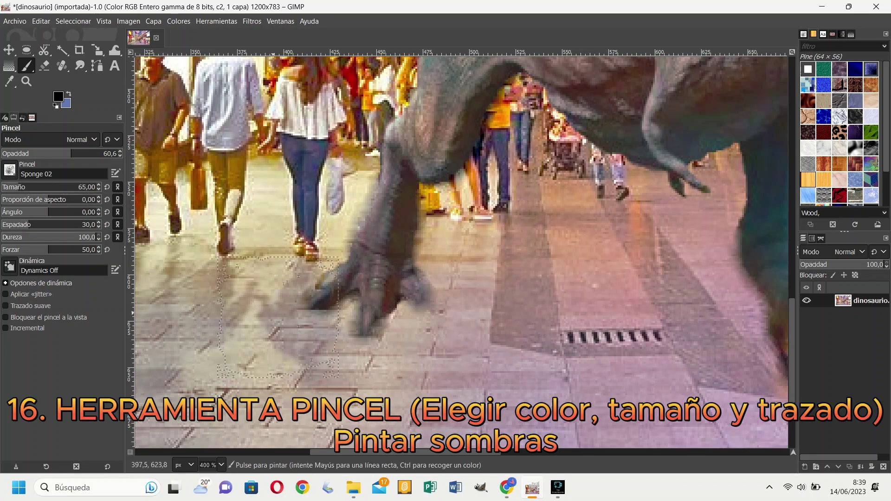
pyautogui.click(341, 338)
pyautogui.click(385, 328)
pyautogui.click(346, 343)
pyautogui.scroll(-4, 370, 362)
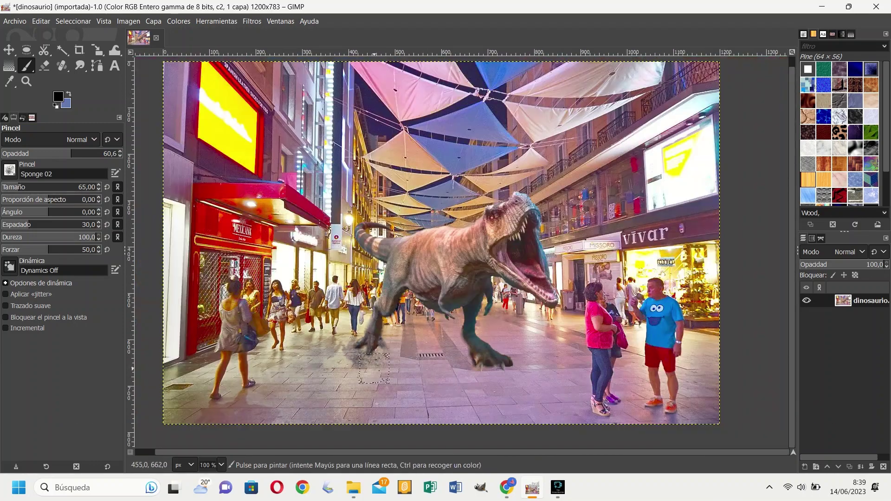
pyautogui.hotkey('ctrl', 'z')
pyautogui.hotkey('ctrl', 'z')
pyautogui.hotkey('ctrl', 'z')
# Reduce the sponge brush to size 18 and paint a soft black shadow on the pavement under the dinosaur's left-hand foot
pyautogui.scroll(4, 370, 372)
pyautogui.click(20, 186)
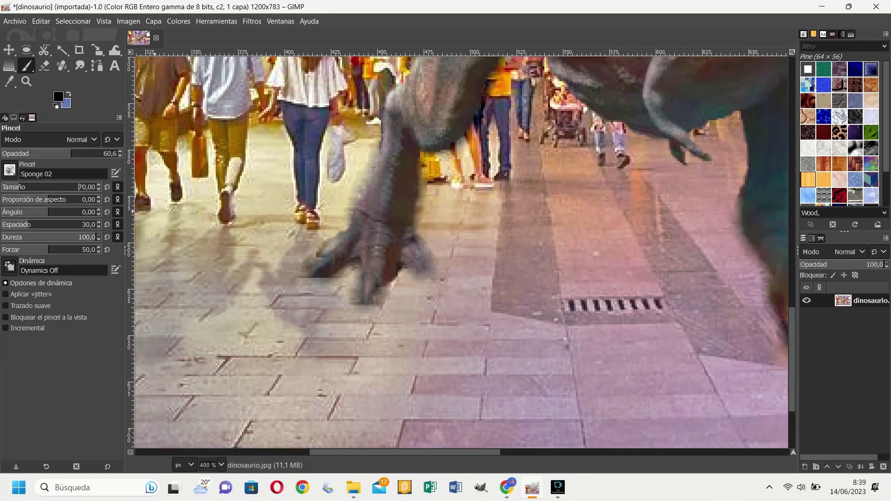
pyautogui.moveTo(306, 311)
pyautogui.mouseDown()
pyautogui.moveTo(366, 343)
pyautogui.moveTo(399, 306)
pyautogui.moveTo(345, 282)
pyautogui.mouseUp()
pyautogui.scroll(-3, 345, 282)
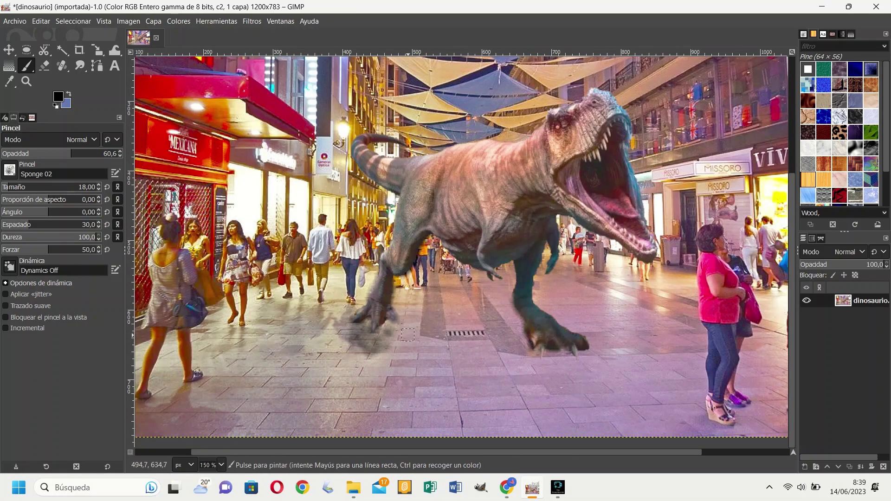
# Undo the last stroke and paint a broad black shadow across the pavement beneath the dinosaur with the brush at size 204
pyautogui.hotkey('ctrl', 'z')
pyautogui.moveTo(14, 186); pyautogui.dragTo(38, 186)
pyautogui.moveTo(513, 378)
pyautogui.mouseDown()
pyautogui.moveTo(396, 377)
pyautogui.moveTo(361, 449)
pyautogui.moveTo(719, 427)
pyautogui.moveTo(378, 346)
pyautogui.moveTo(529, 371)
pyautogui.moveTo(687, 417)
pyautogui.mouseUp()
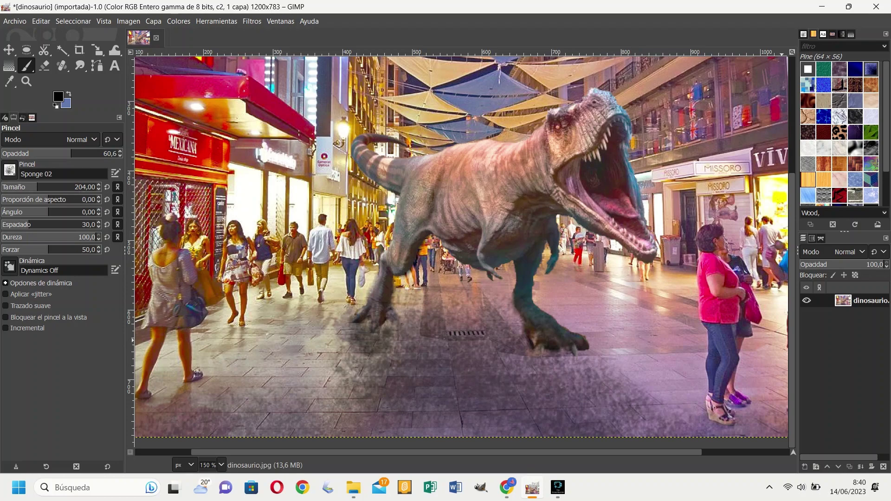
# Darken the shadow directly around both of the dinosaur's feet with the sponge brush at size 34
pyautogui.click(13, 187)
pyautogui.moveTo(516, 362); pyautogui.dragTo(533, 351)
pyautogui.moveTo(397, 315)
pyautogui.mouseDown()
pyautogui.moveTo(348, 343)
pyautogui.moveTo(346, 390)
pyautogui.mouseUp()
pyautogui.moveTo(400, 335)
pyautogui.mouseDown()
pyautogui.moveTo(383, 353)
pyautogui.moveTo(431, 346)
pyautogui.mouseUp()
pyautogui.moveTo(513, 364); pyautogui.dragTo(474, 367)
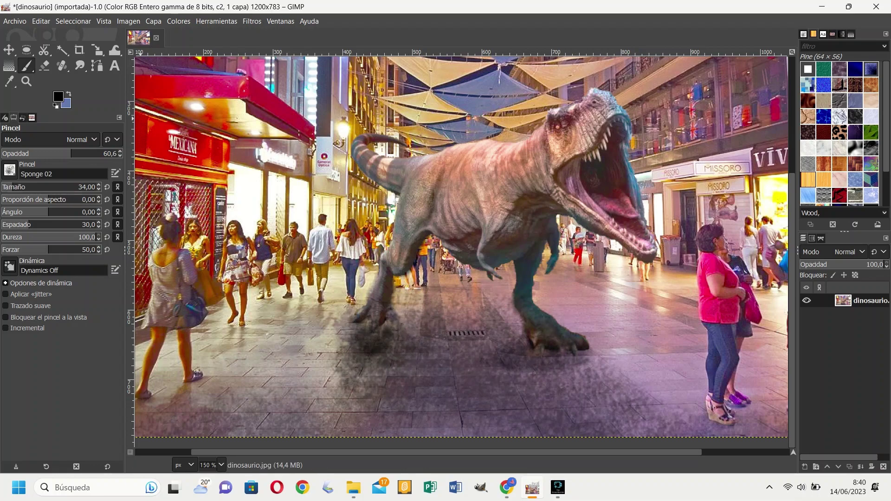
# Start exporting the image to the verano folder and name the file dinosaurioO.jpg
pyautogui.click(14, 21)
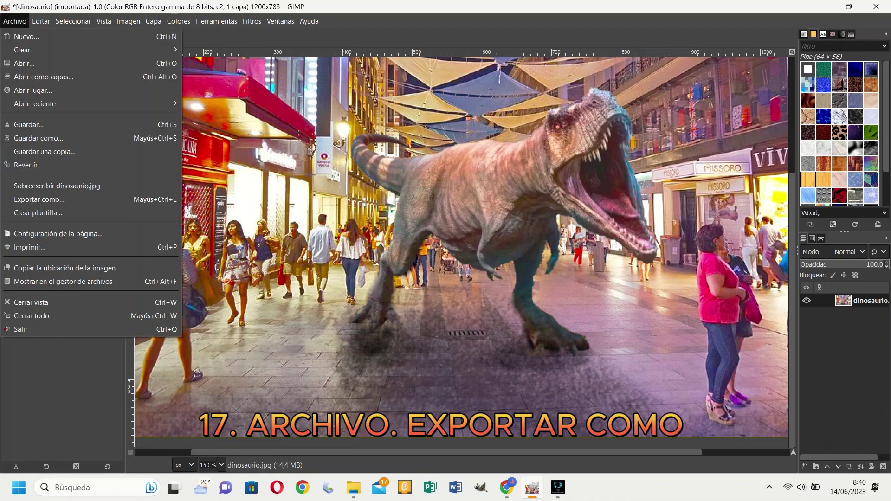
pyautogui.click(39, 199)
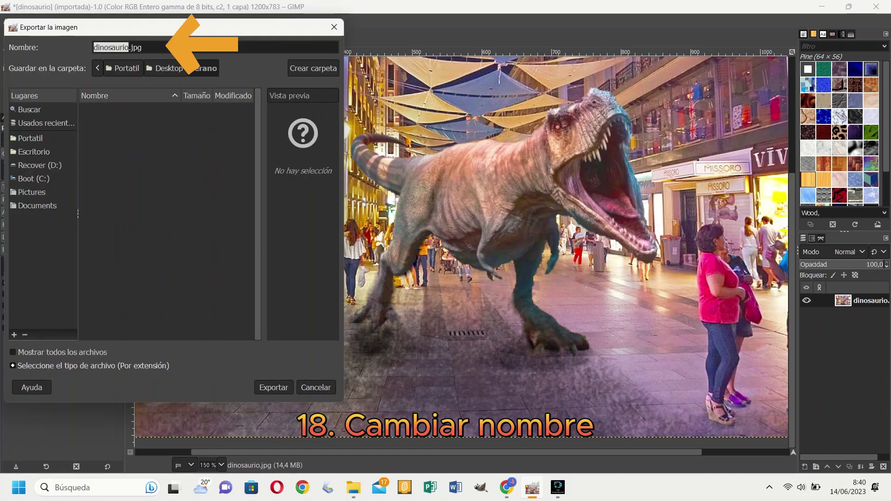
pyautogui.click(129, 48)
pyautogui.write('O')
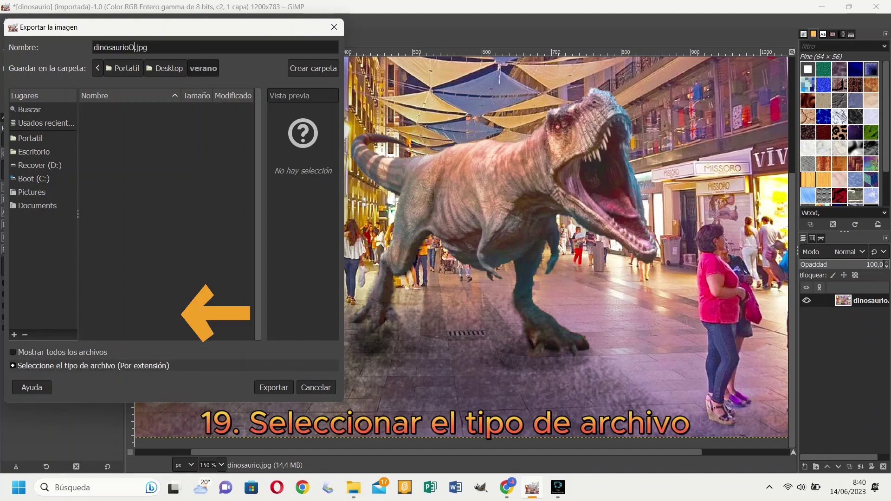
# Choose JPEG image as the file type and export the picture with the default JPEG options
pyautogui.click(69, 366)
pyautogui.scroll(-5, 172, 329)
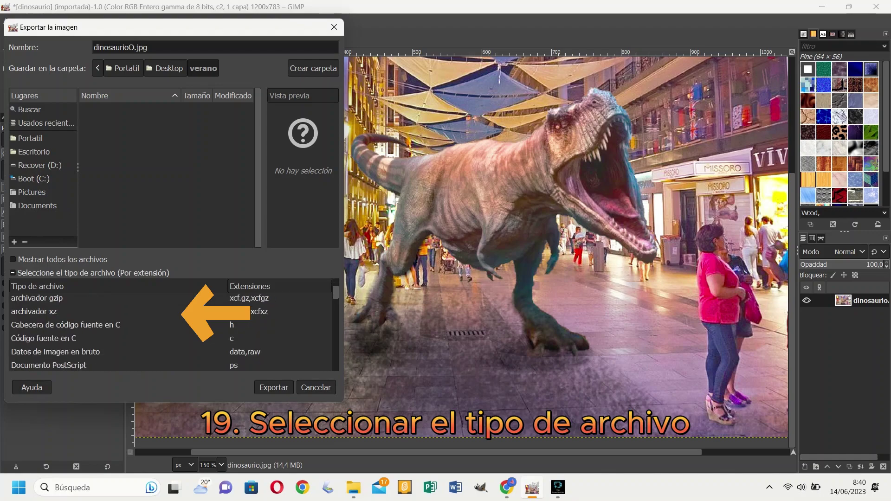
pyautogui.scroll(-3, 172, 329)
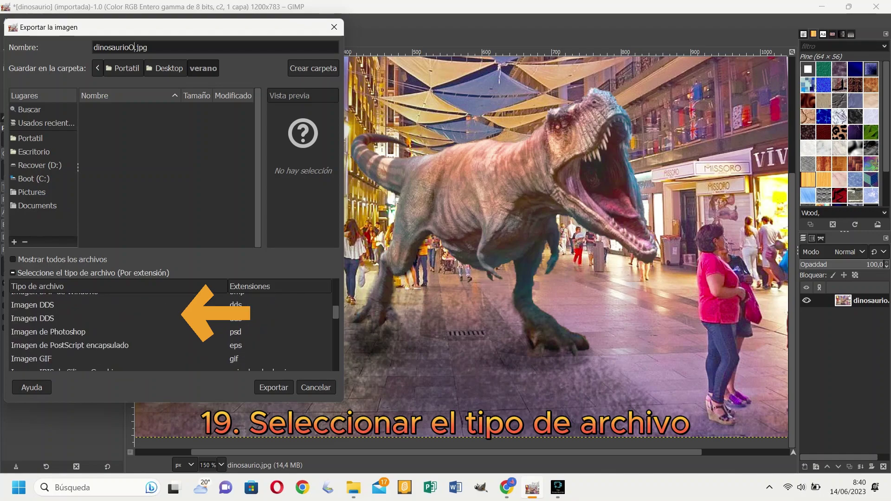
pyautogui.scroll(-2, 172, 330)
pyautogui.click(33, 315)
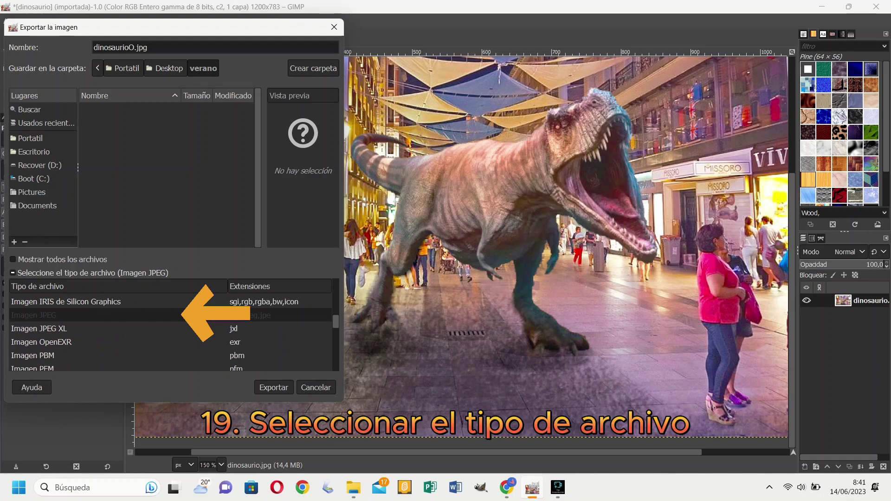
pyautogui.click(274, 387)
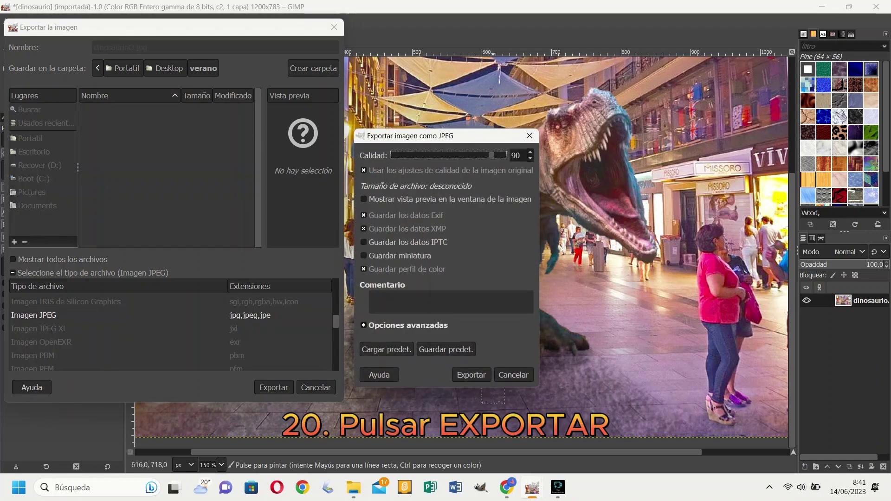
pyautogui.click(471, 375)
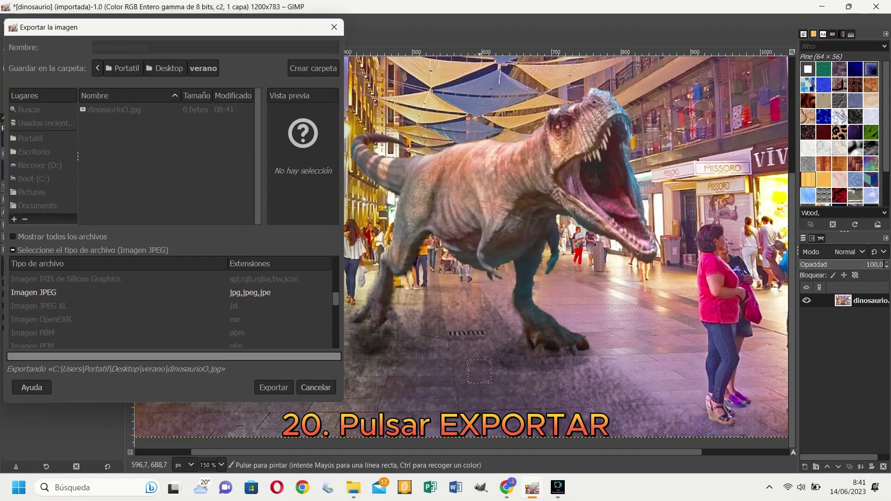